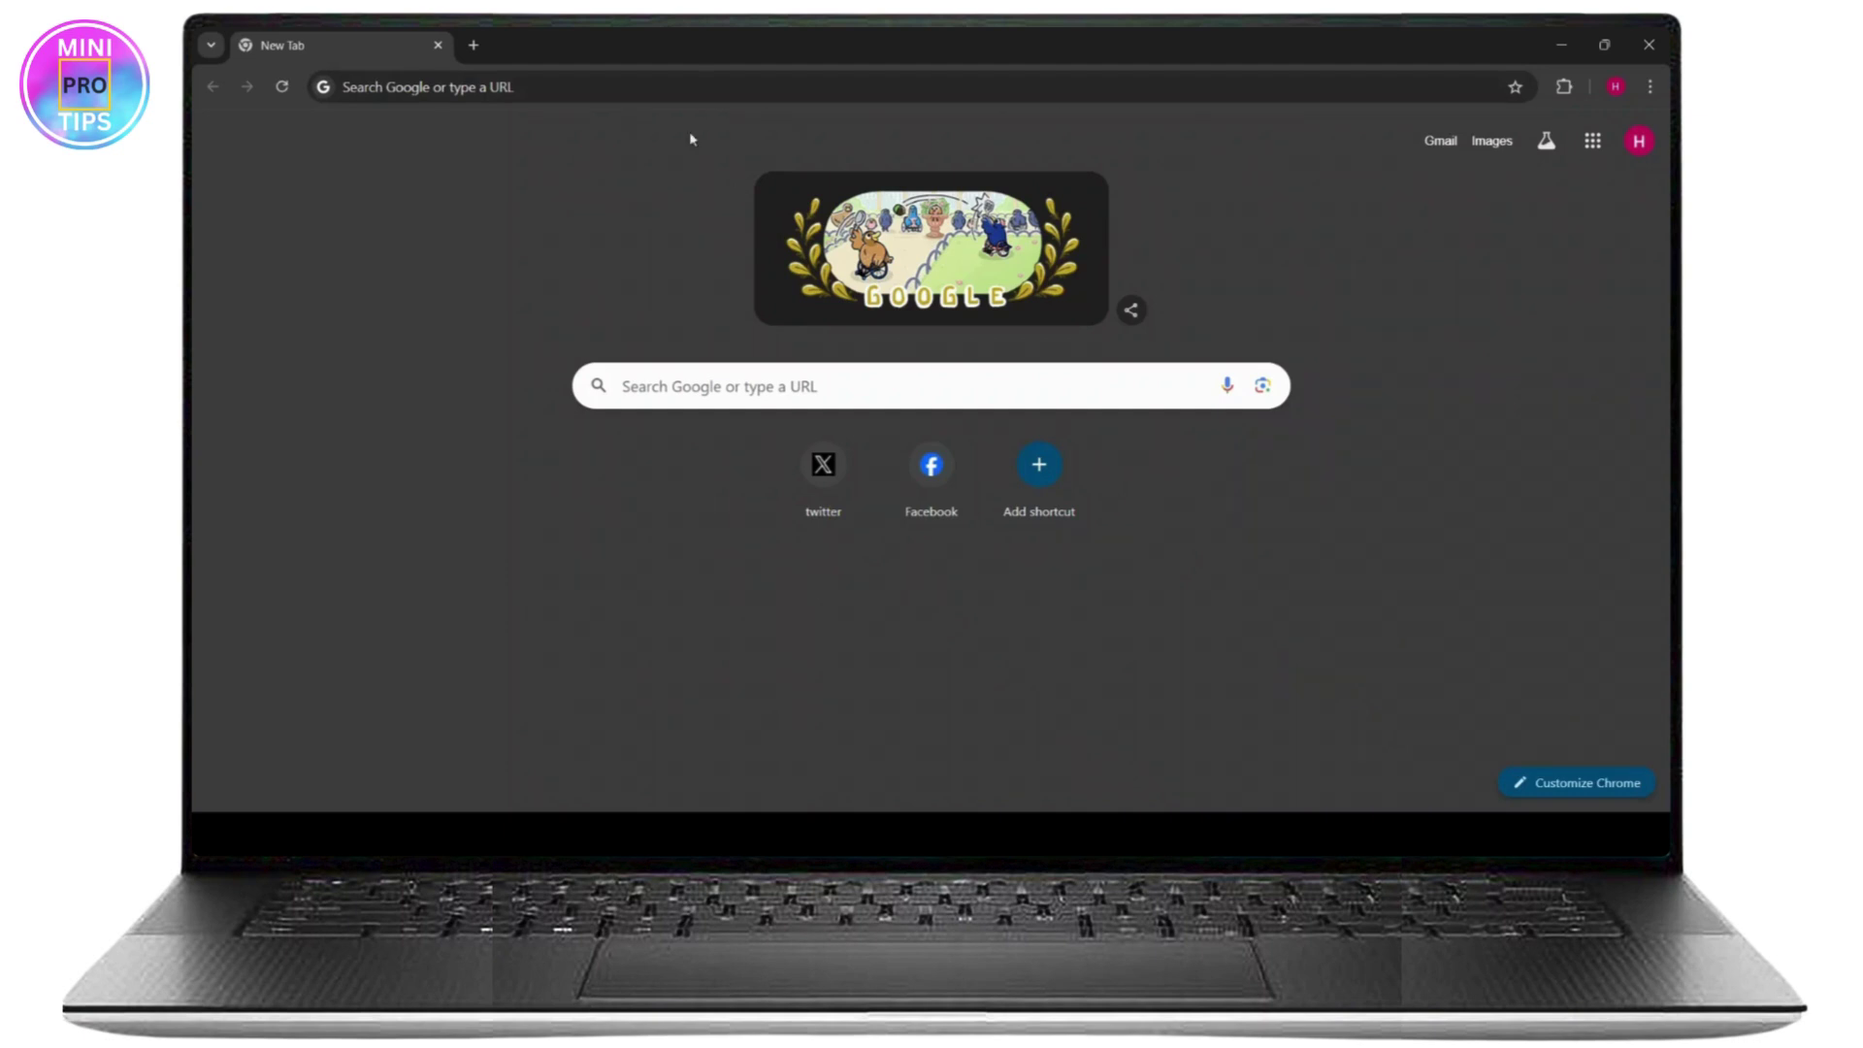
Step: Search Google for 'fnb payment reversal' from the Chrome address bar
click(522, 88)
text(fnb pa)
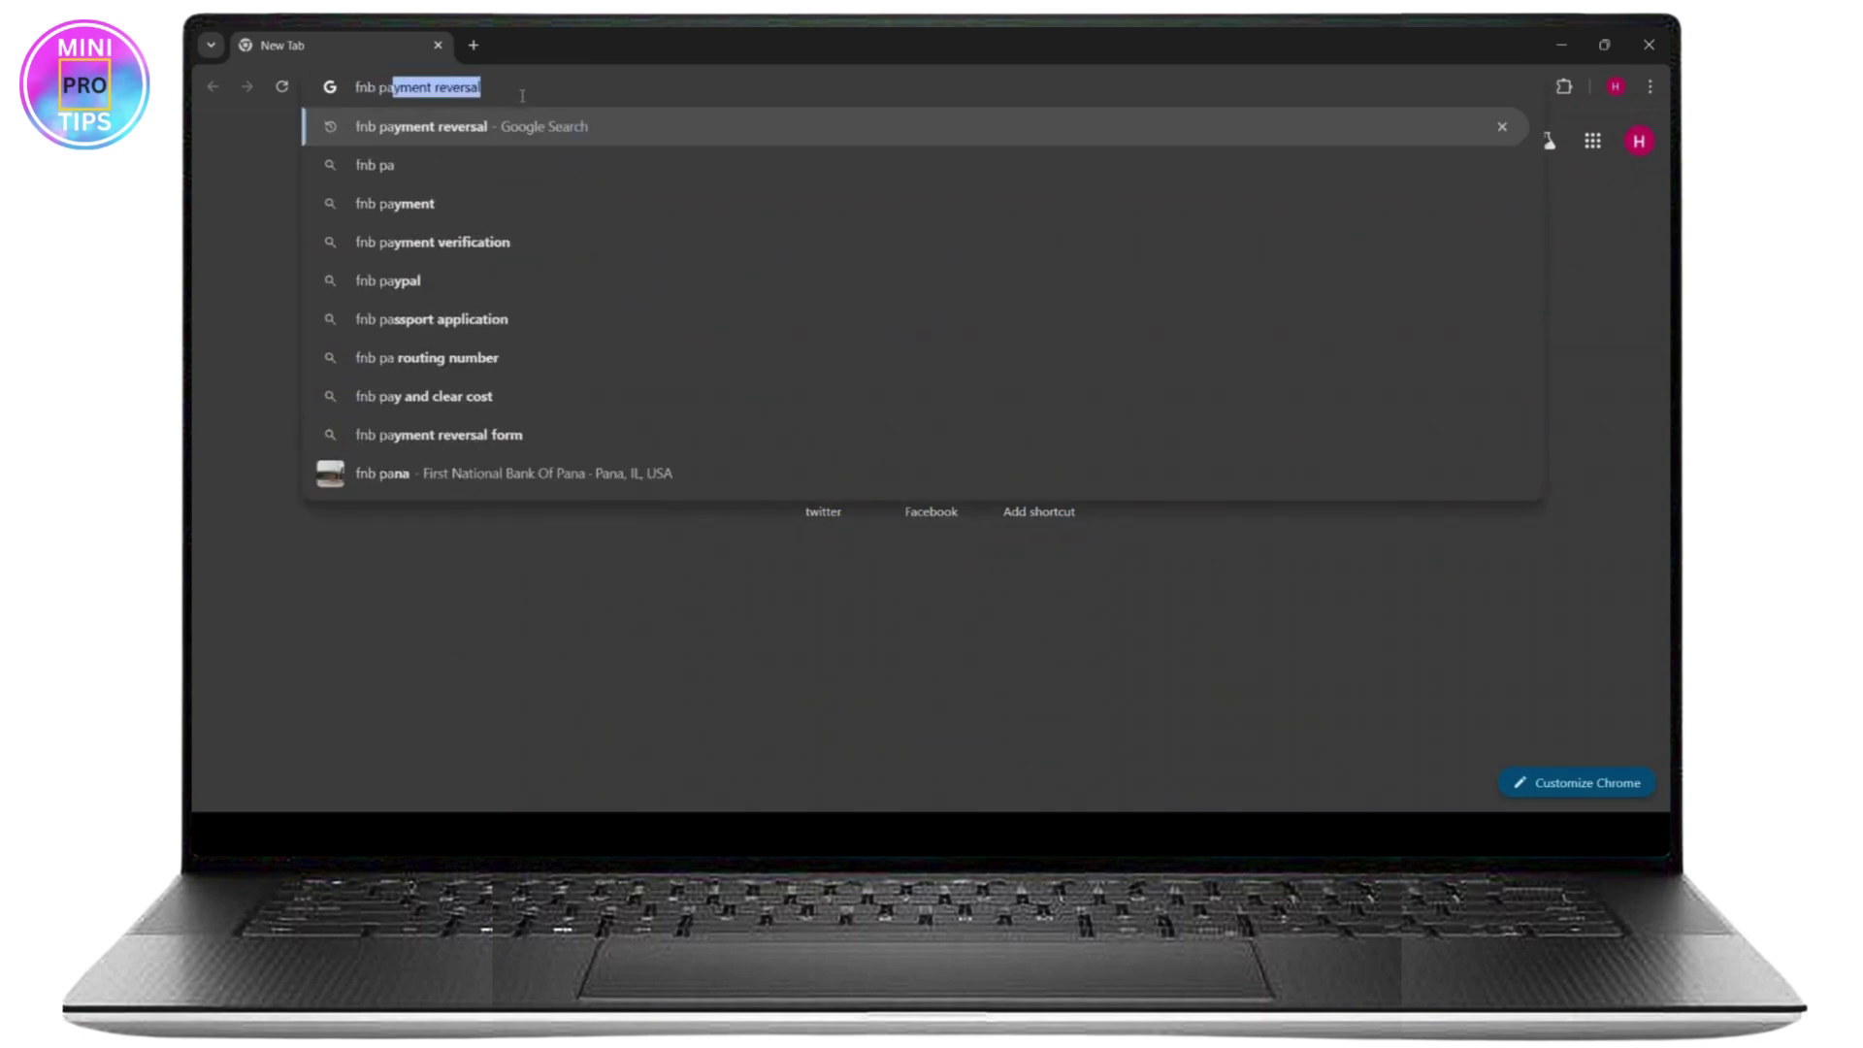
key(Return)
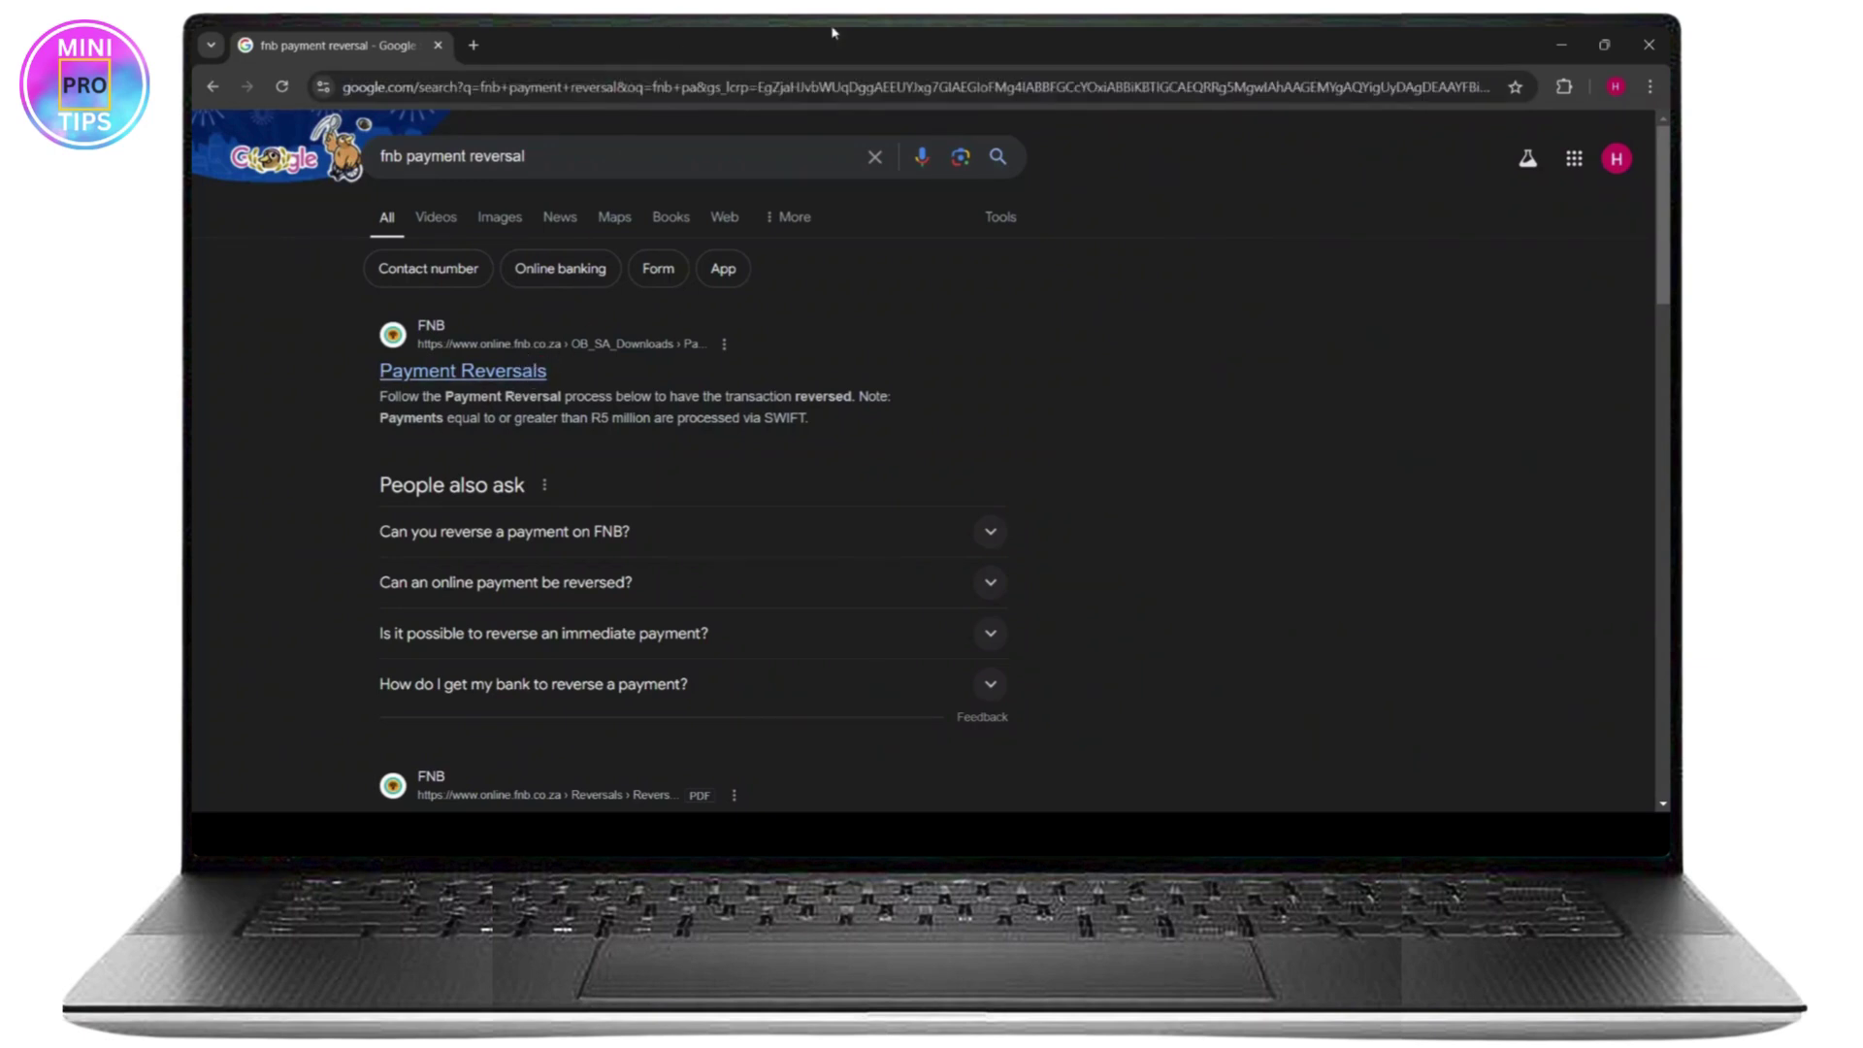
Step: Open the Payment Reversals result, close the Google tab, view guidelines PDF pages 3-4, and return
click(416, 52)
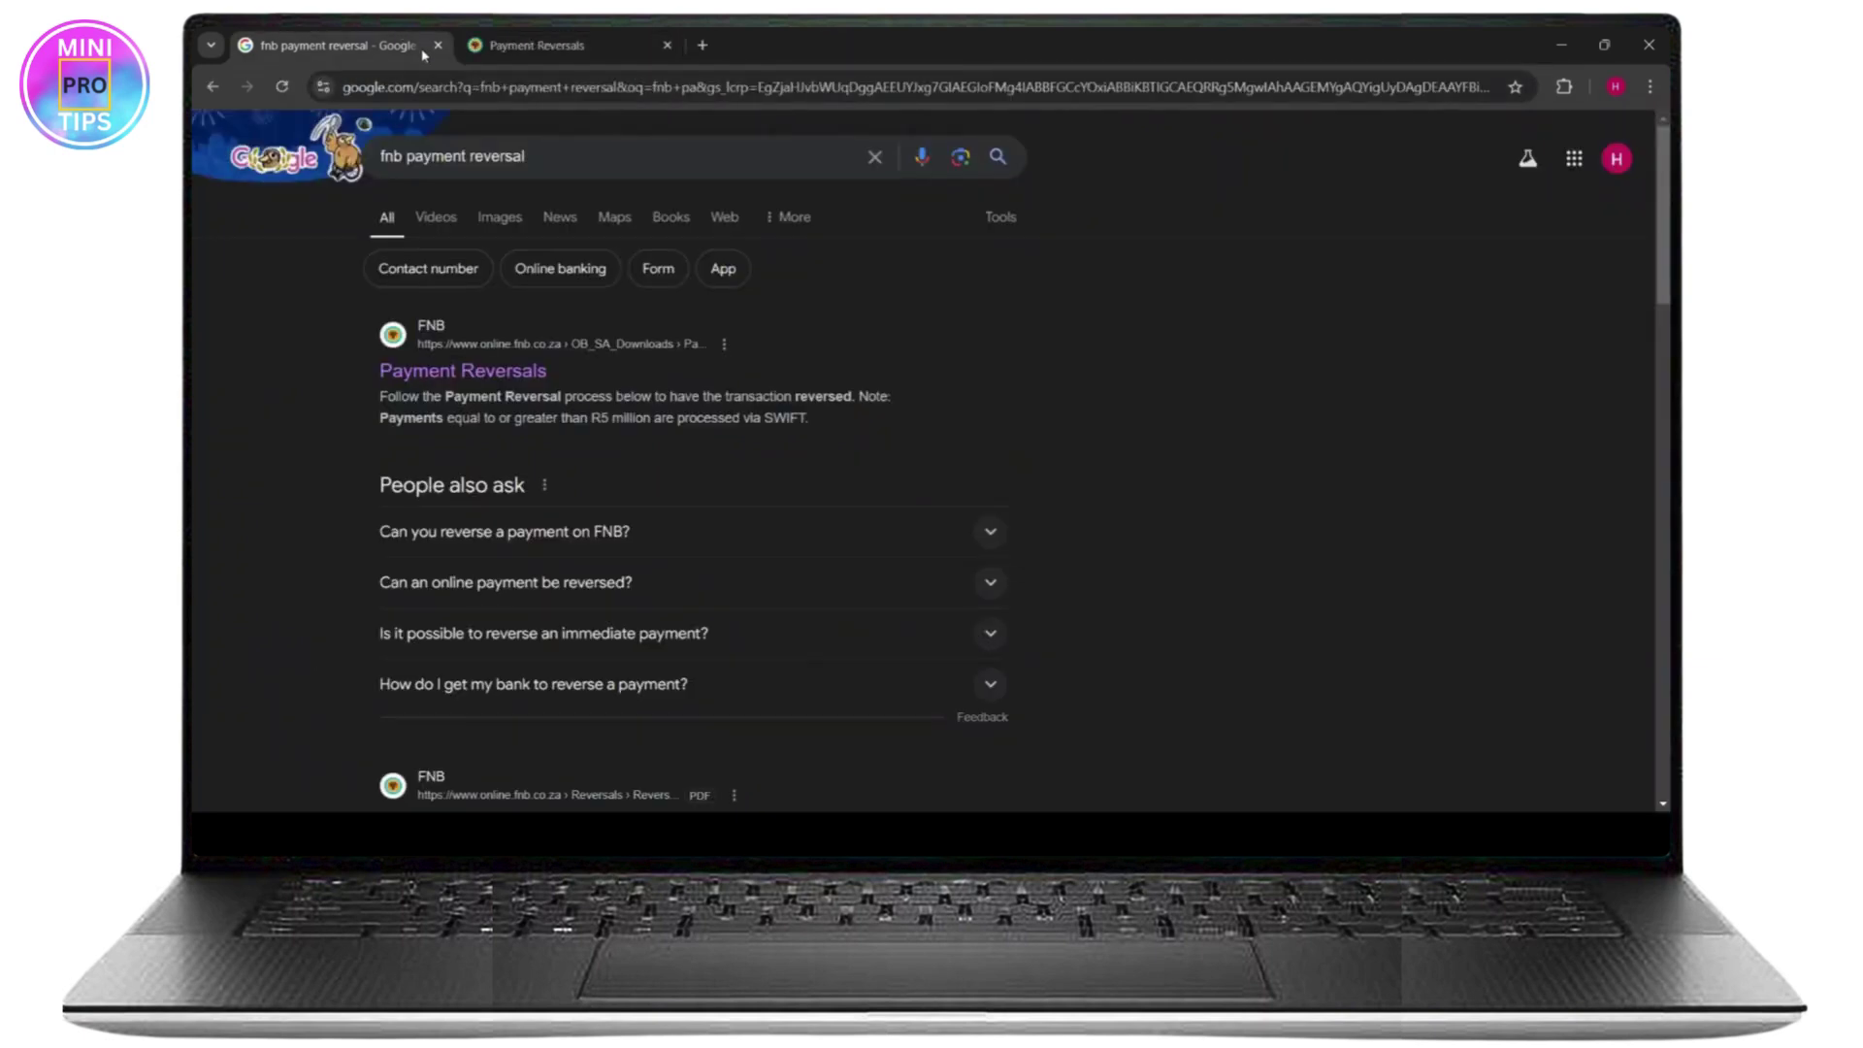
click(436, 46)
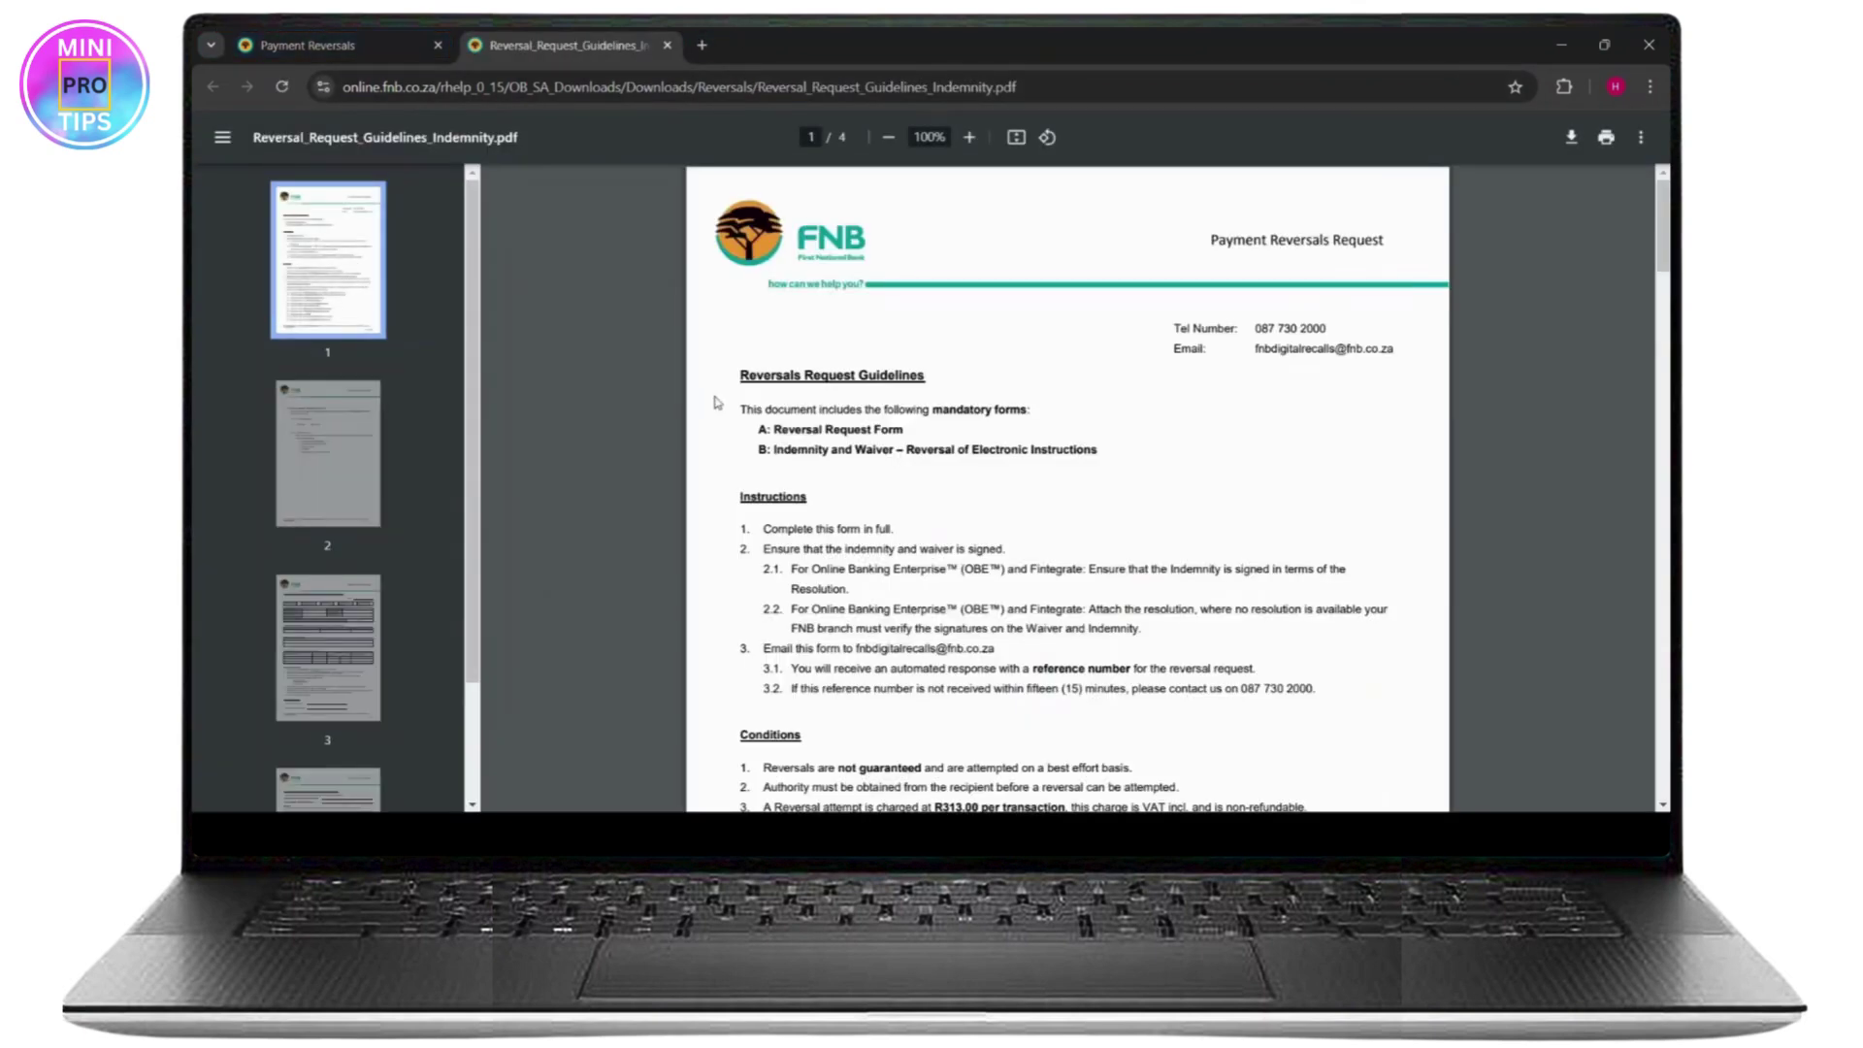
scroll(387, 388, down, 2)
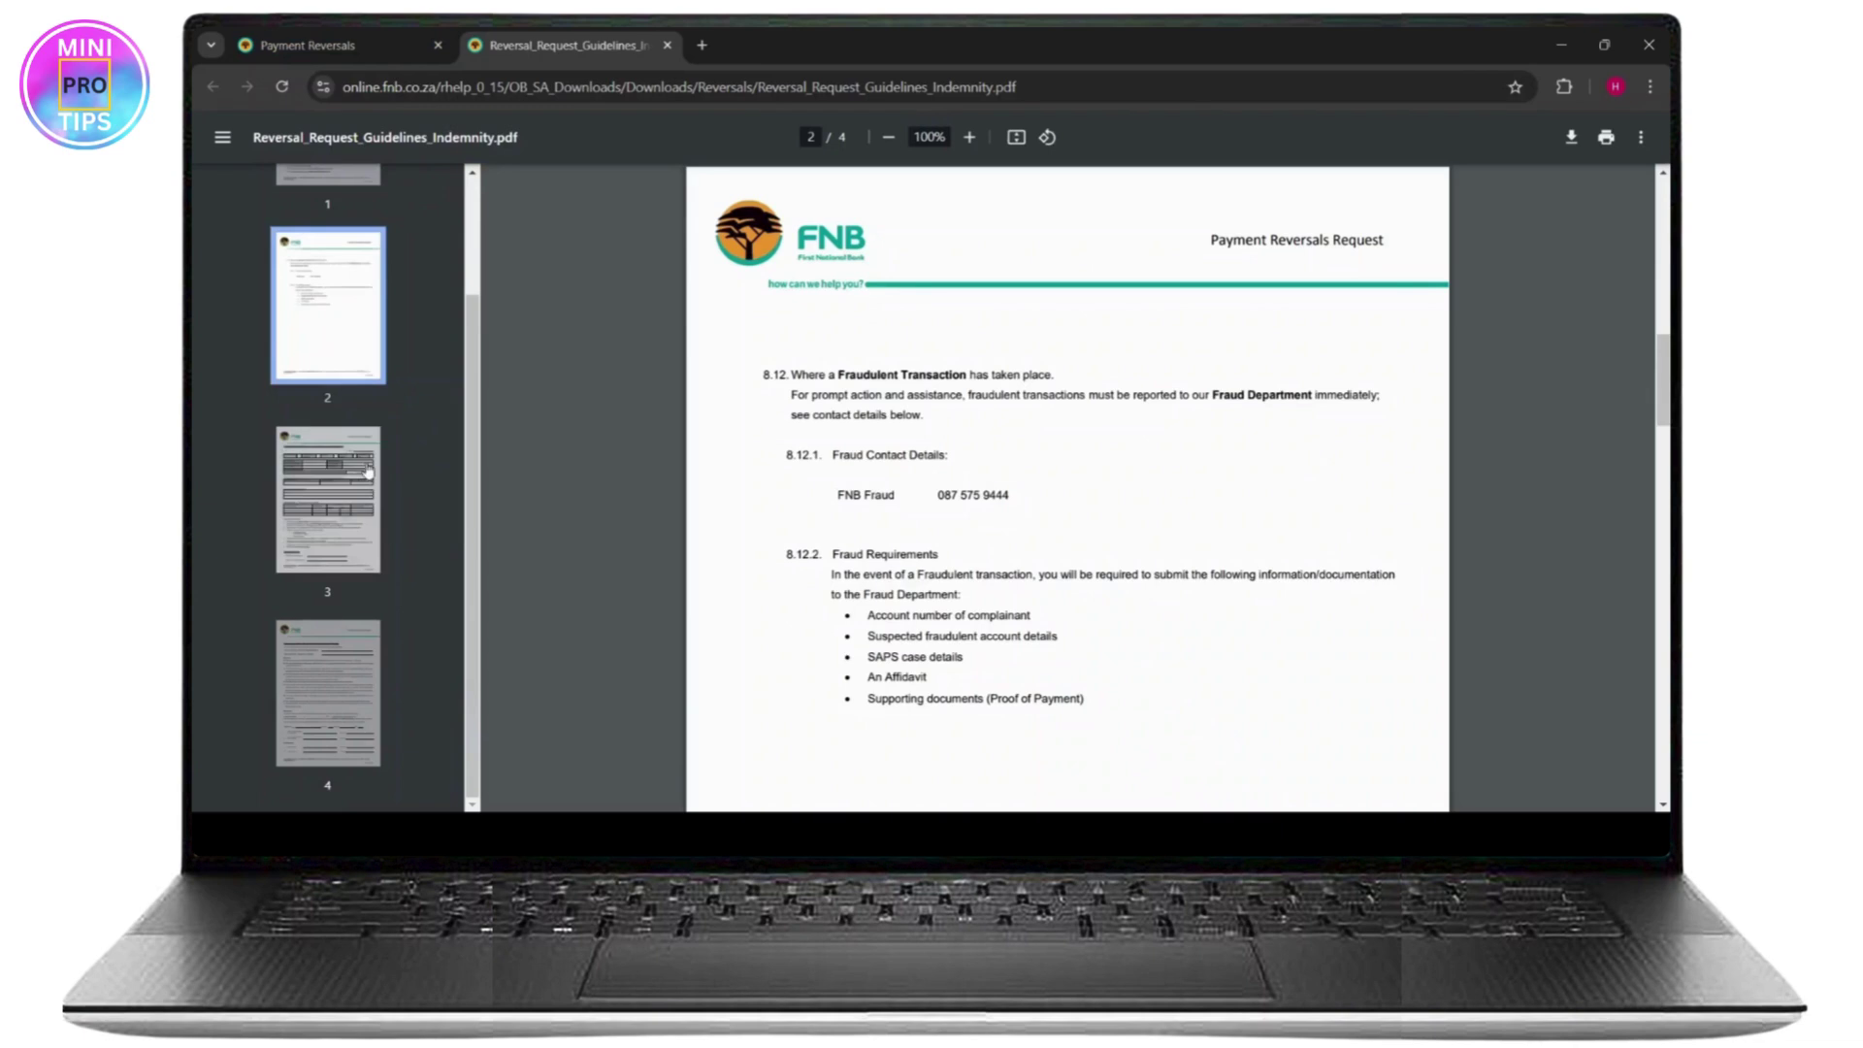
click(346, 490)
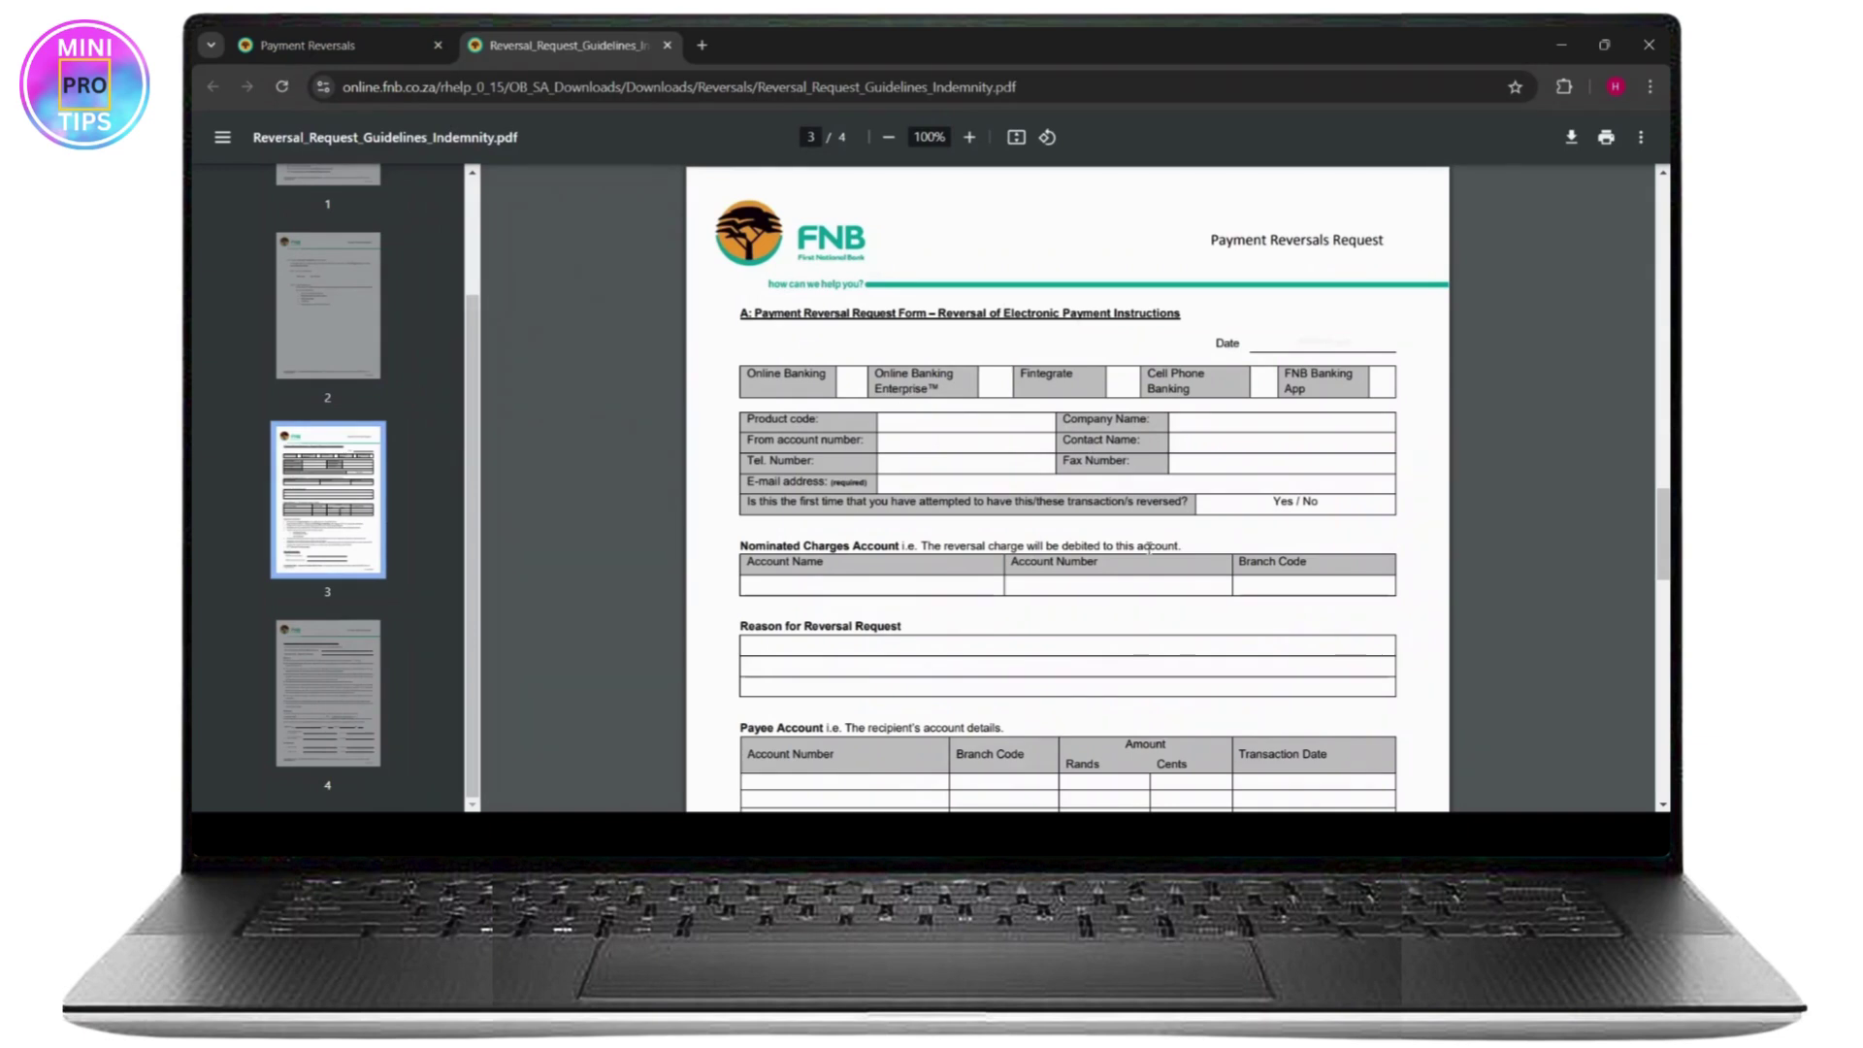
click(326, 684)
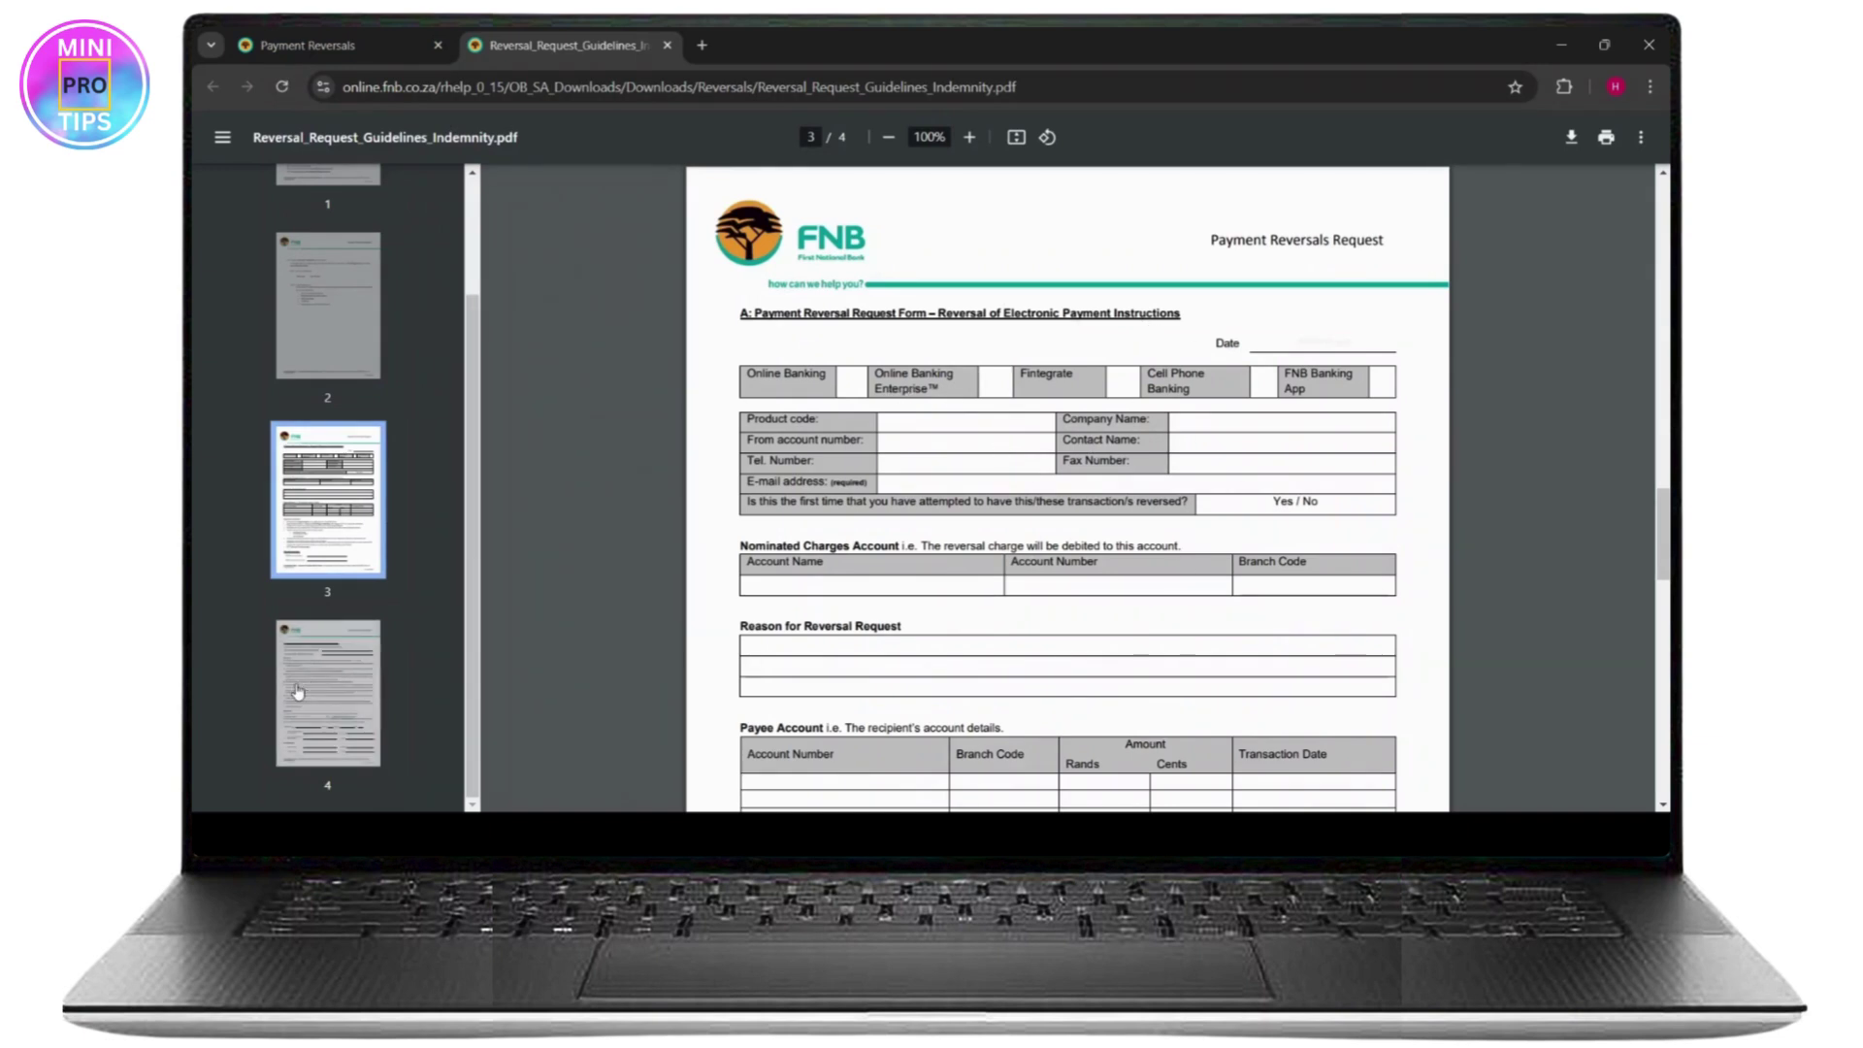
click(307, 44)
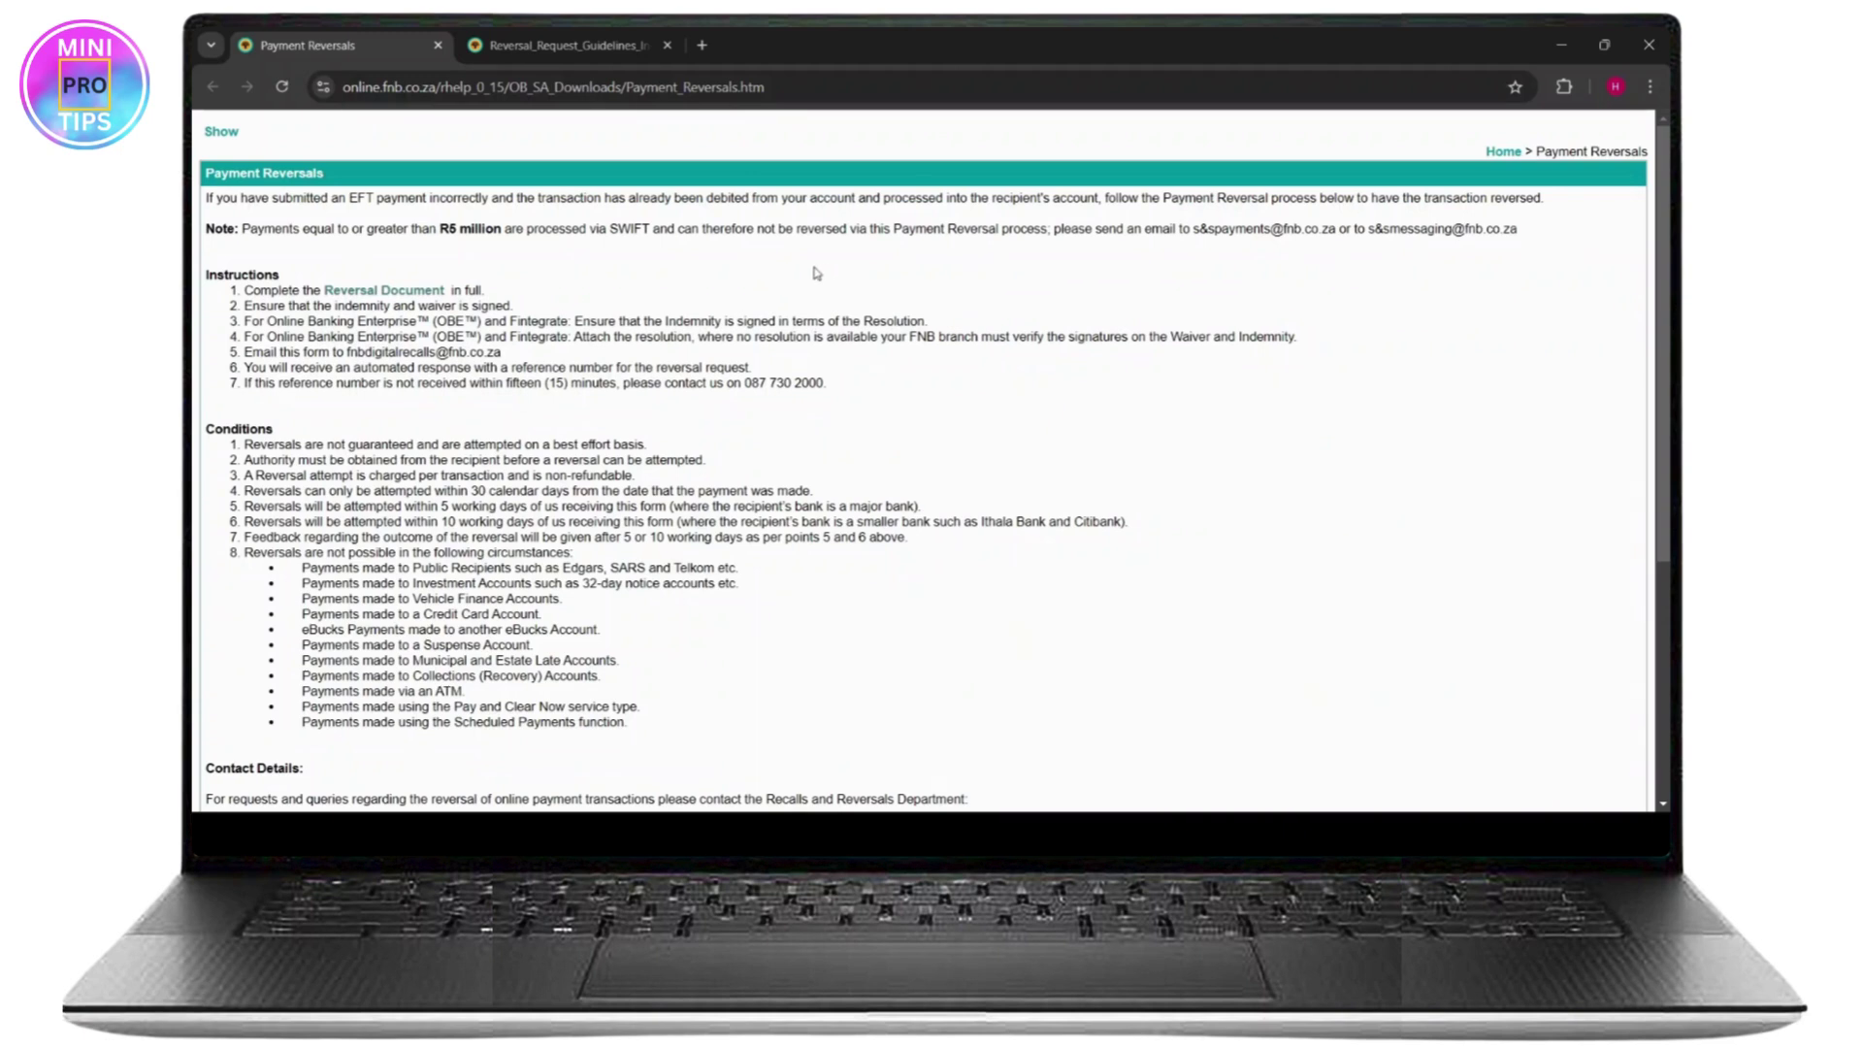
triple_click(938, 327)
click(954, 320)
mouse_move(244, 352)
mouse_down()
mouse_move(479, 350)
mouse_move(350, 353)
mouse_up()
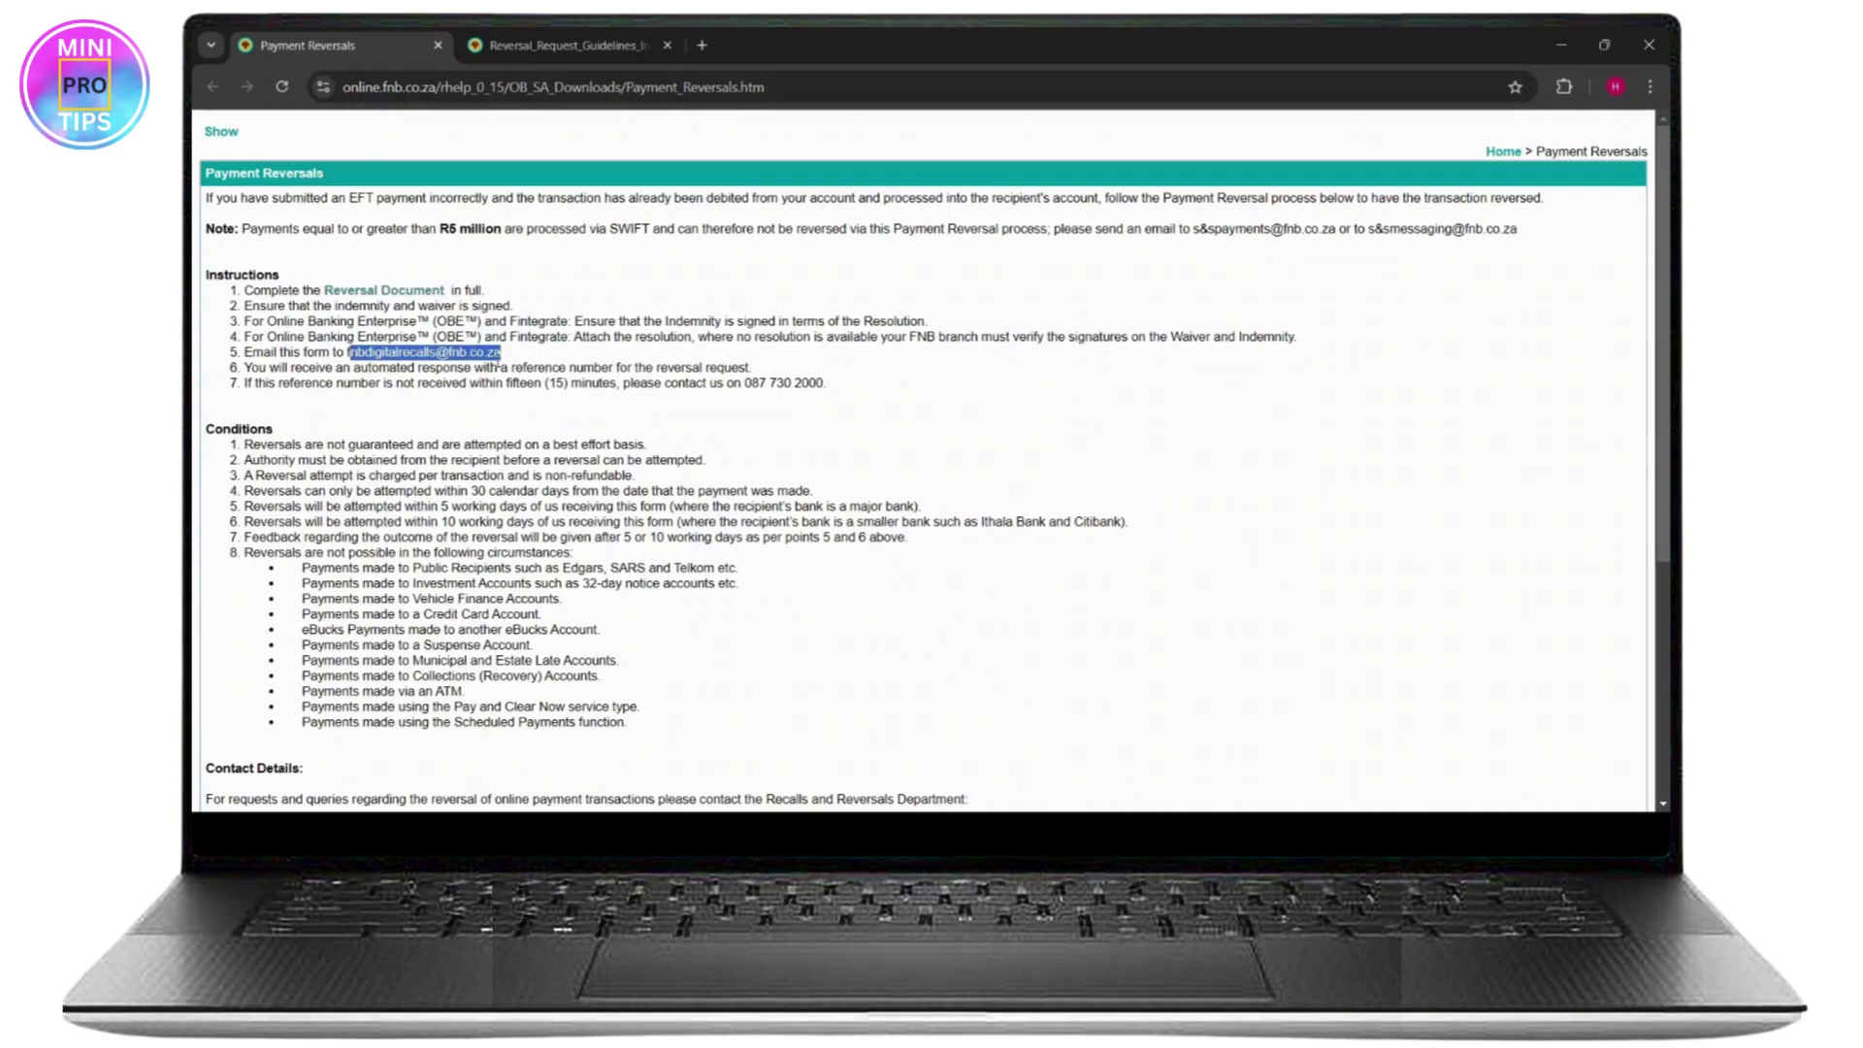
click(347, 358)
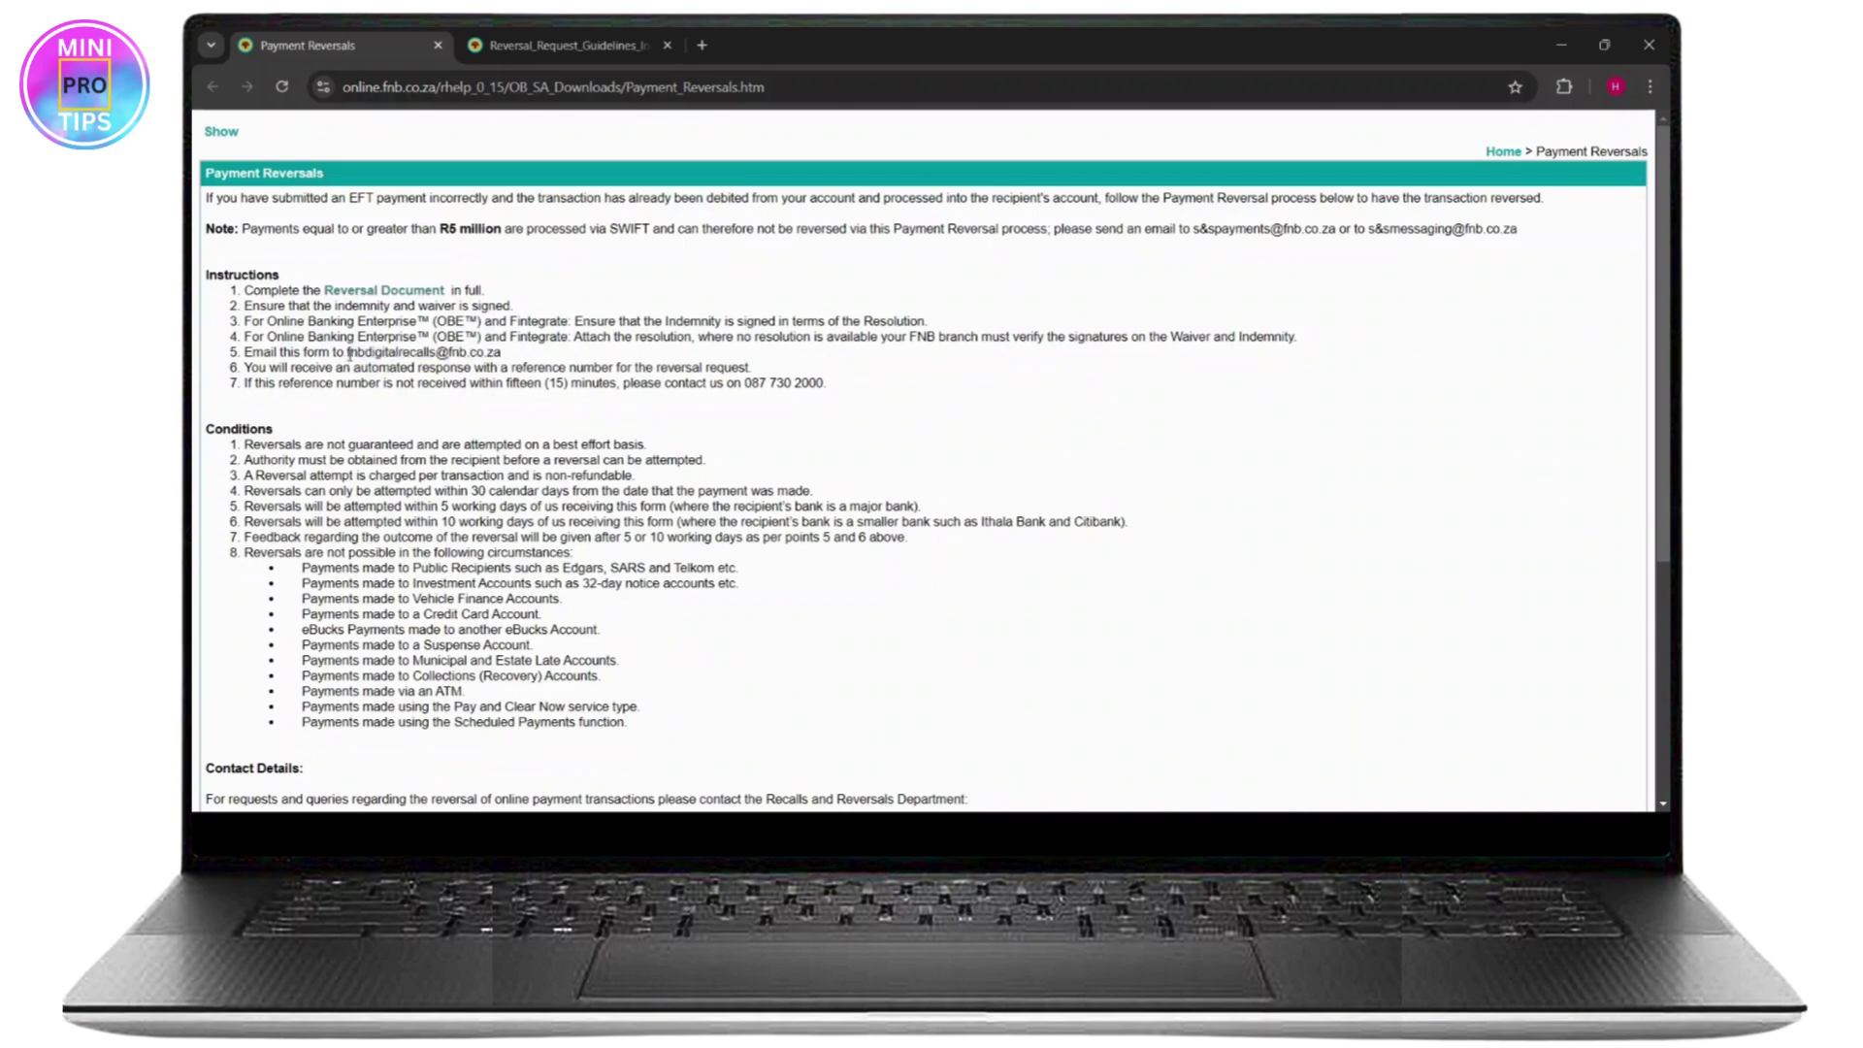
drag(346, 353, 505, 352)
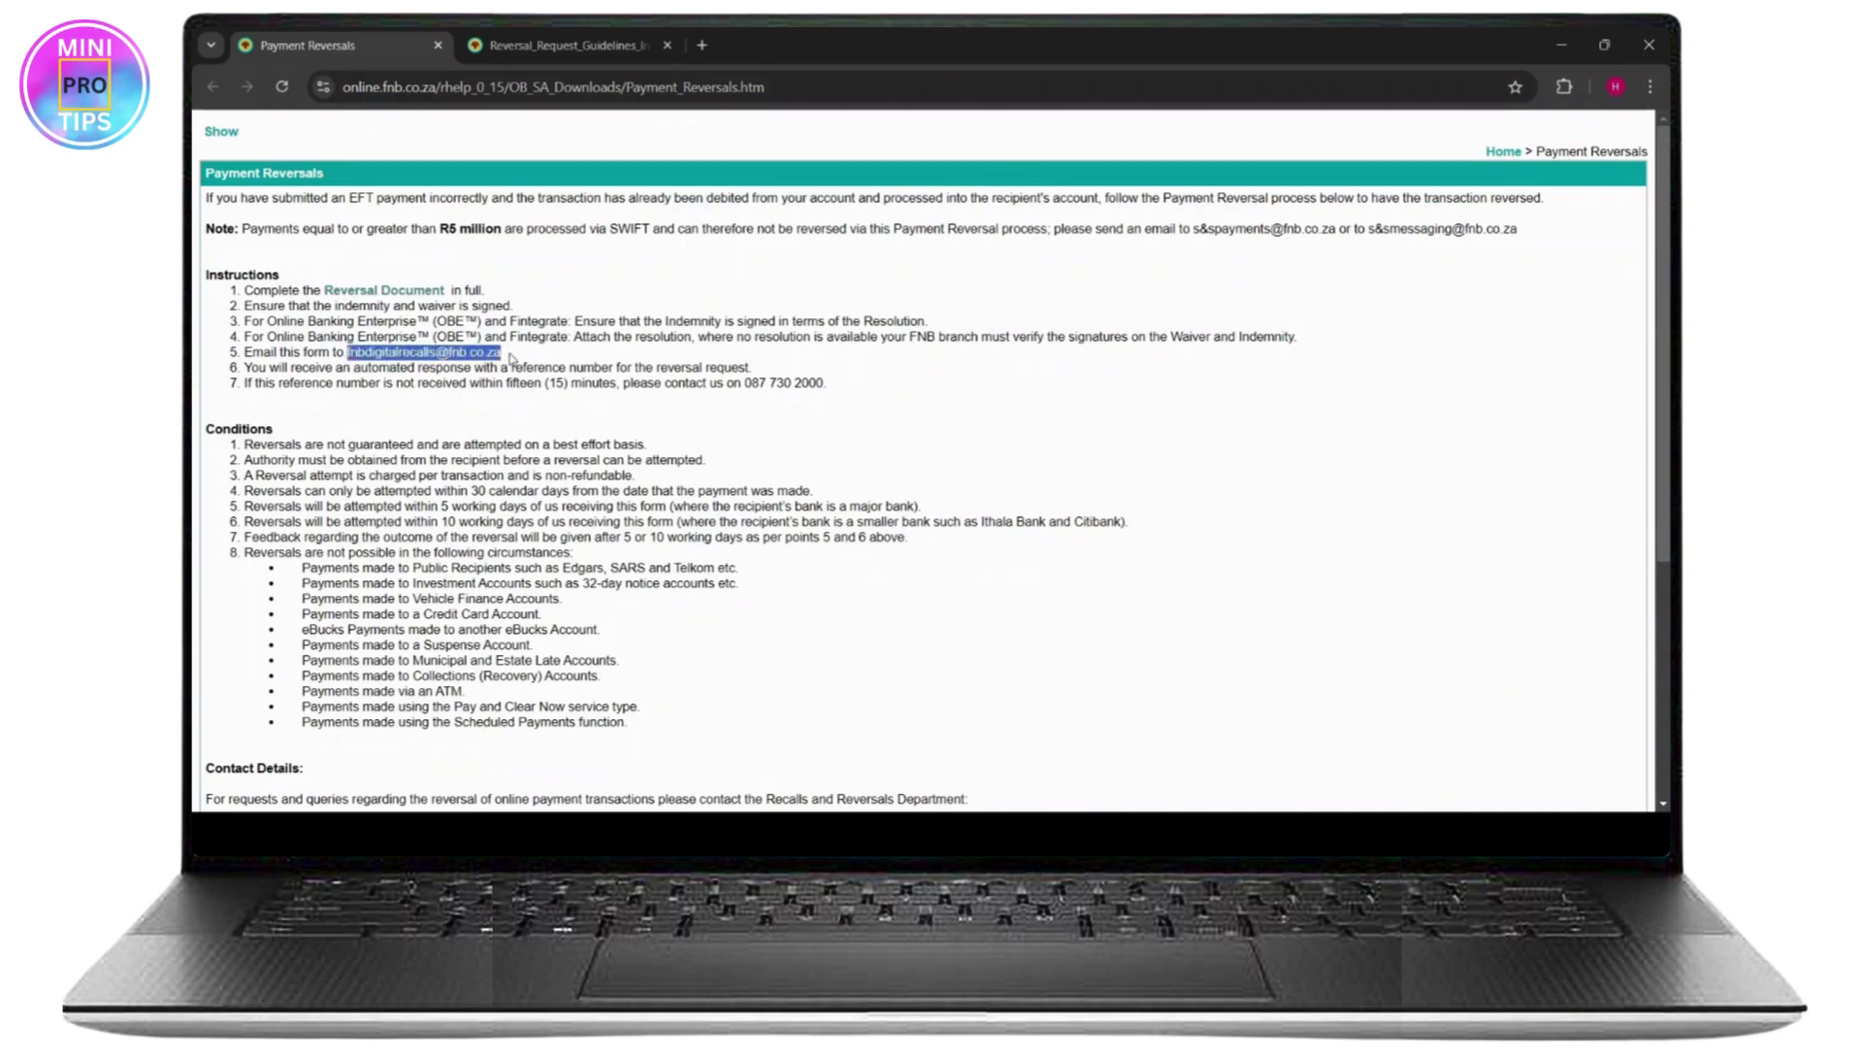
click(510, 359)
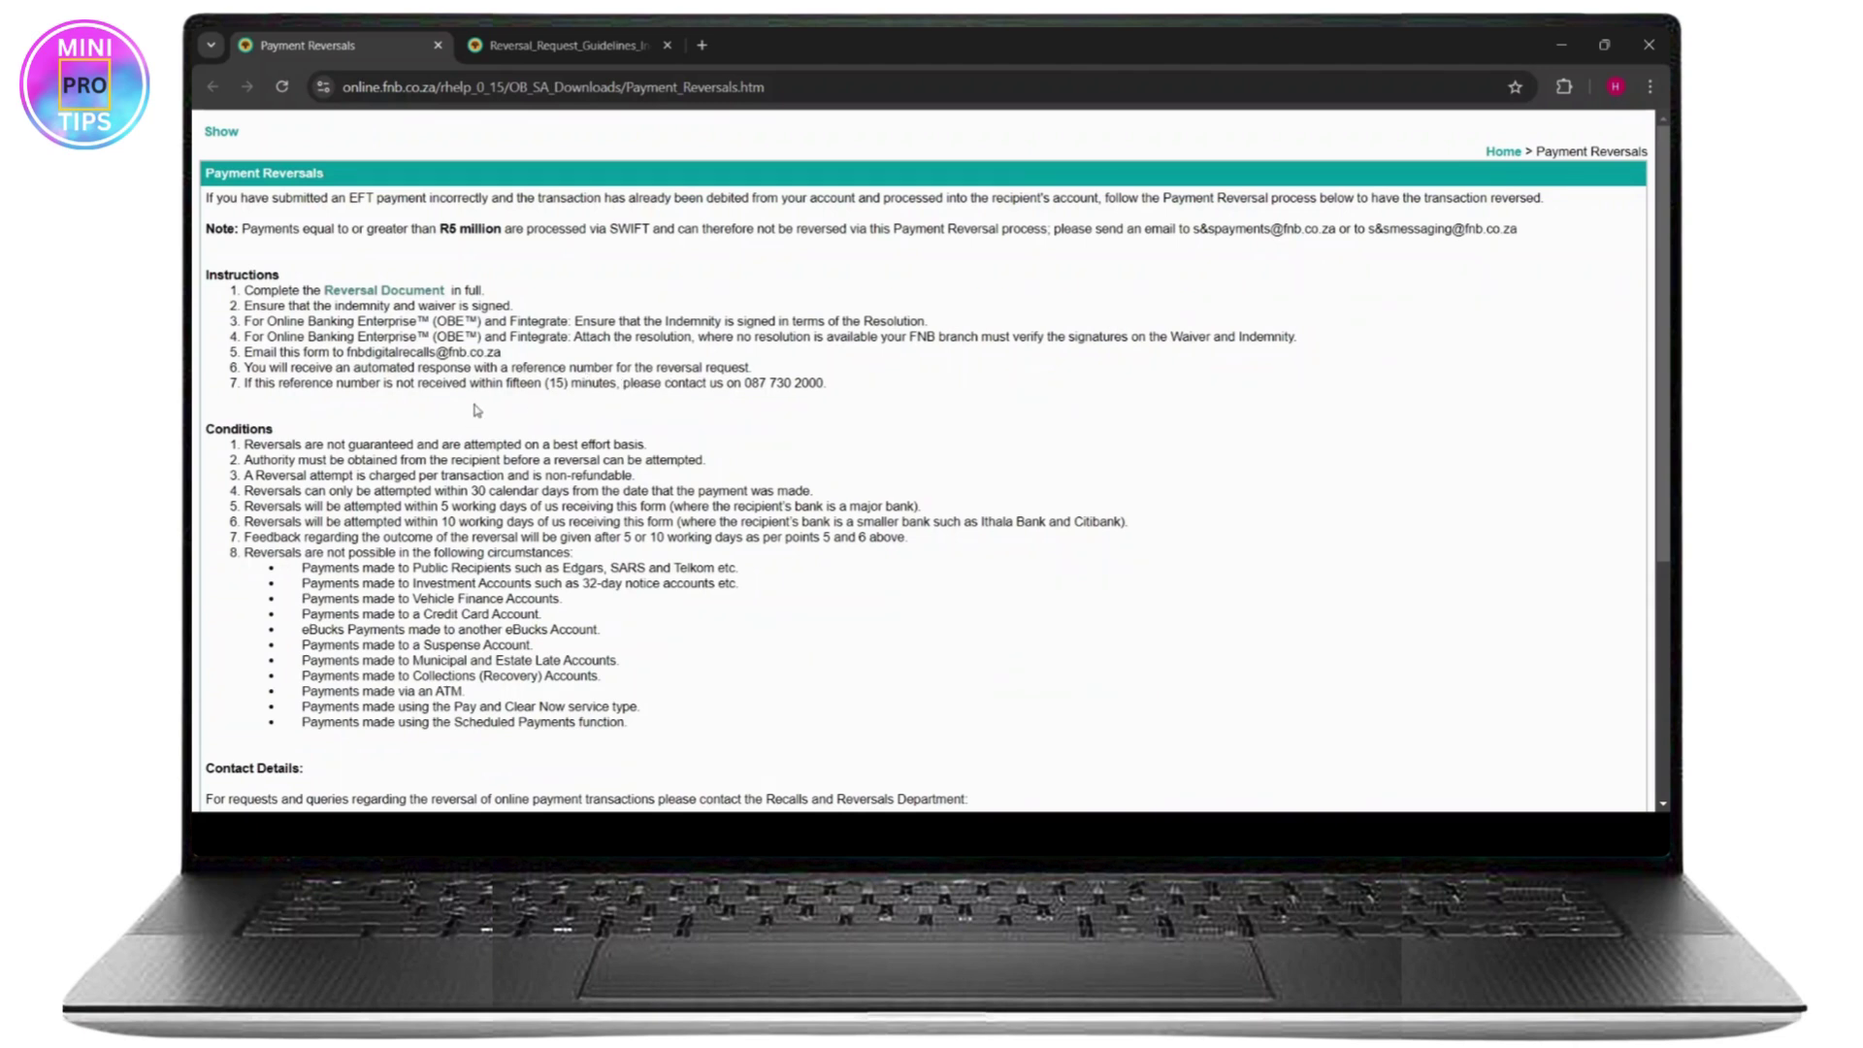
Step: Highlight the Instructions list from its heading through item 7, then Alt+Tab away from Chrome
drag(538, 382, 614, 367)
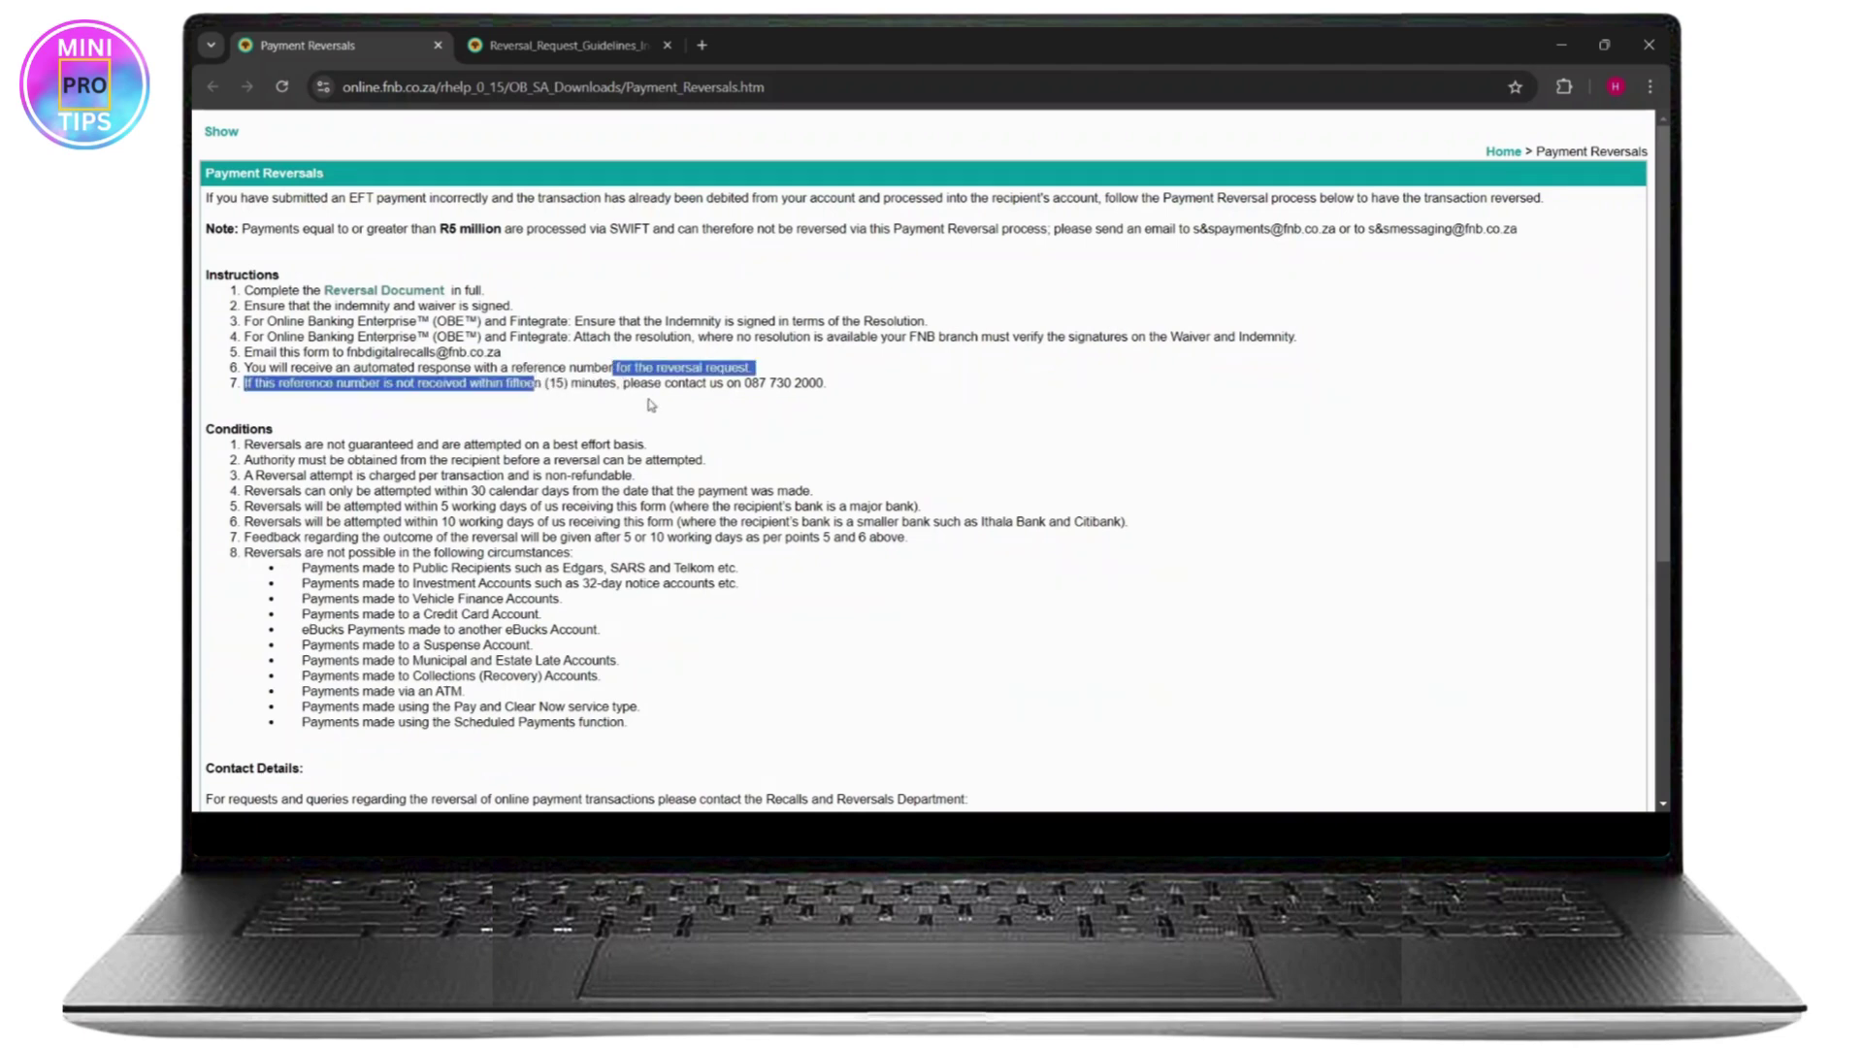
drag(743, 383, 830, 382)
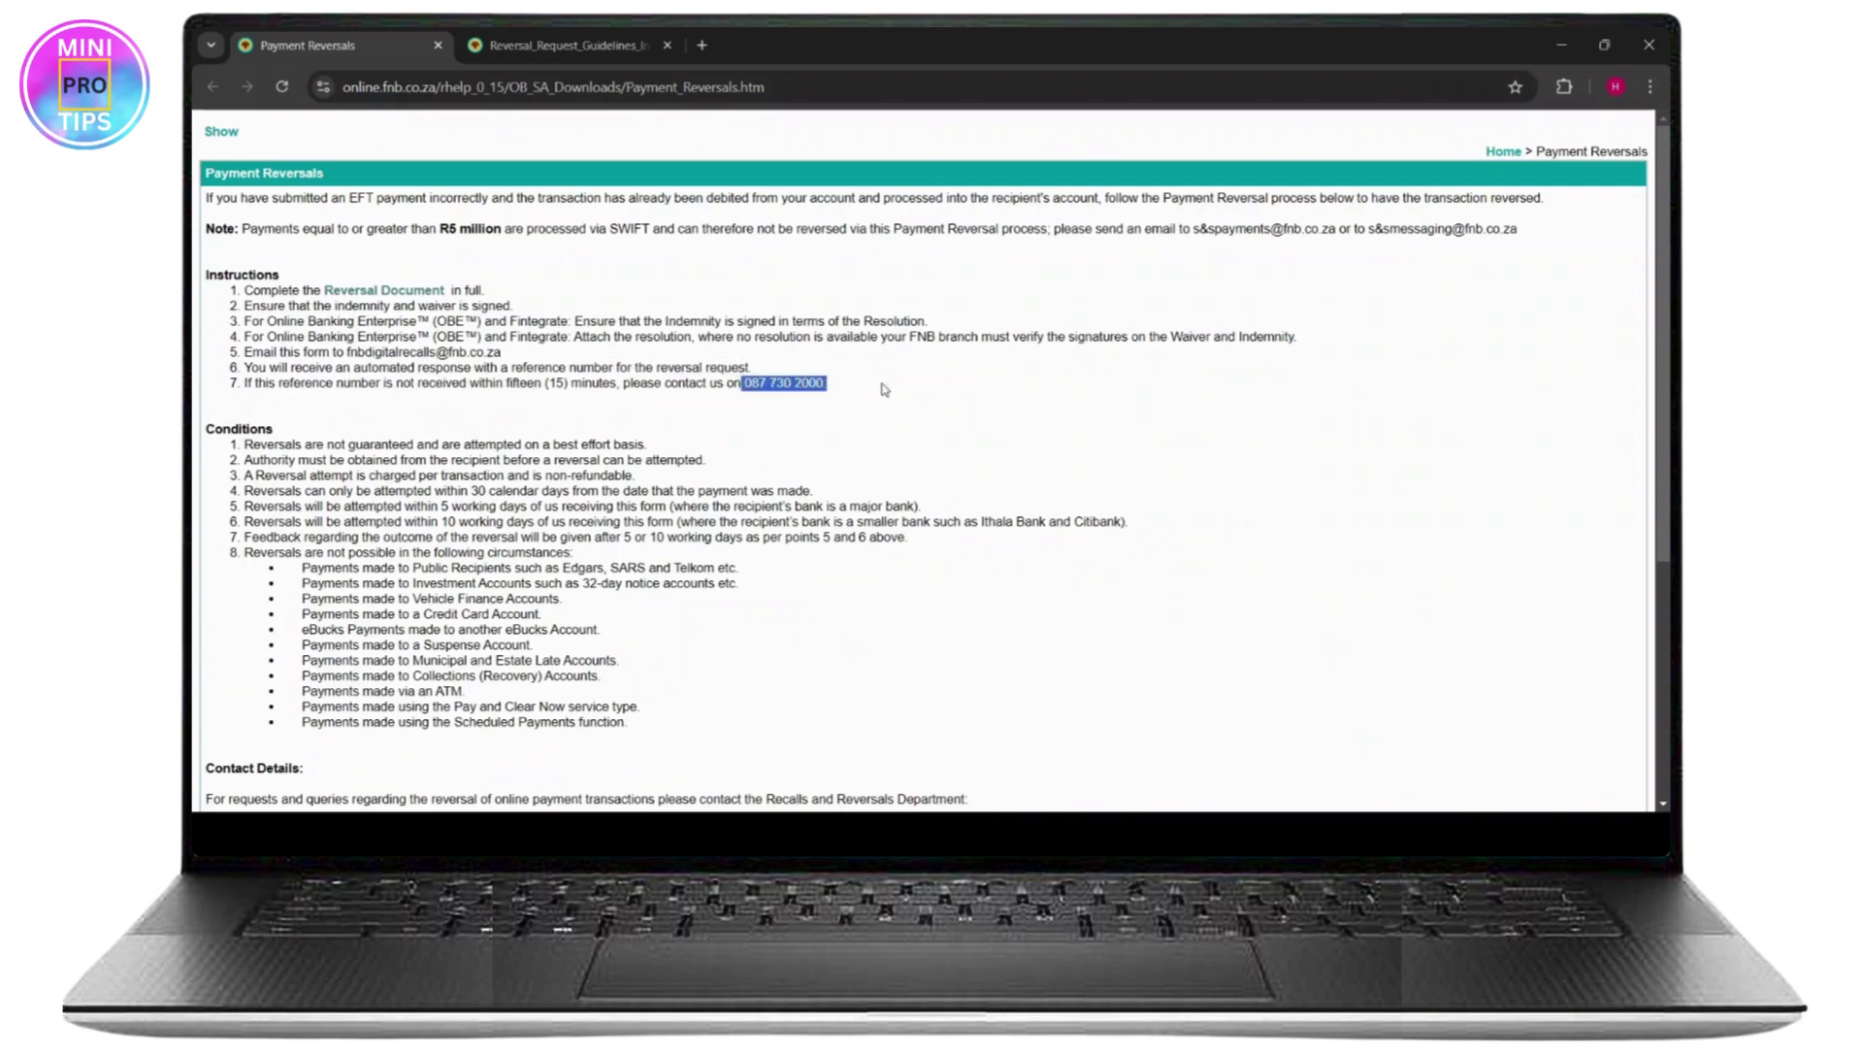
click(857, 399)
triple_click(806, 385)
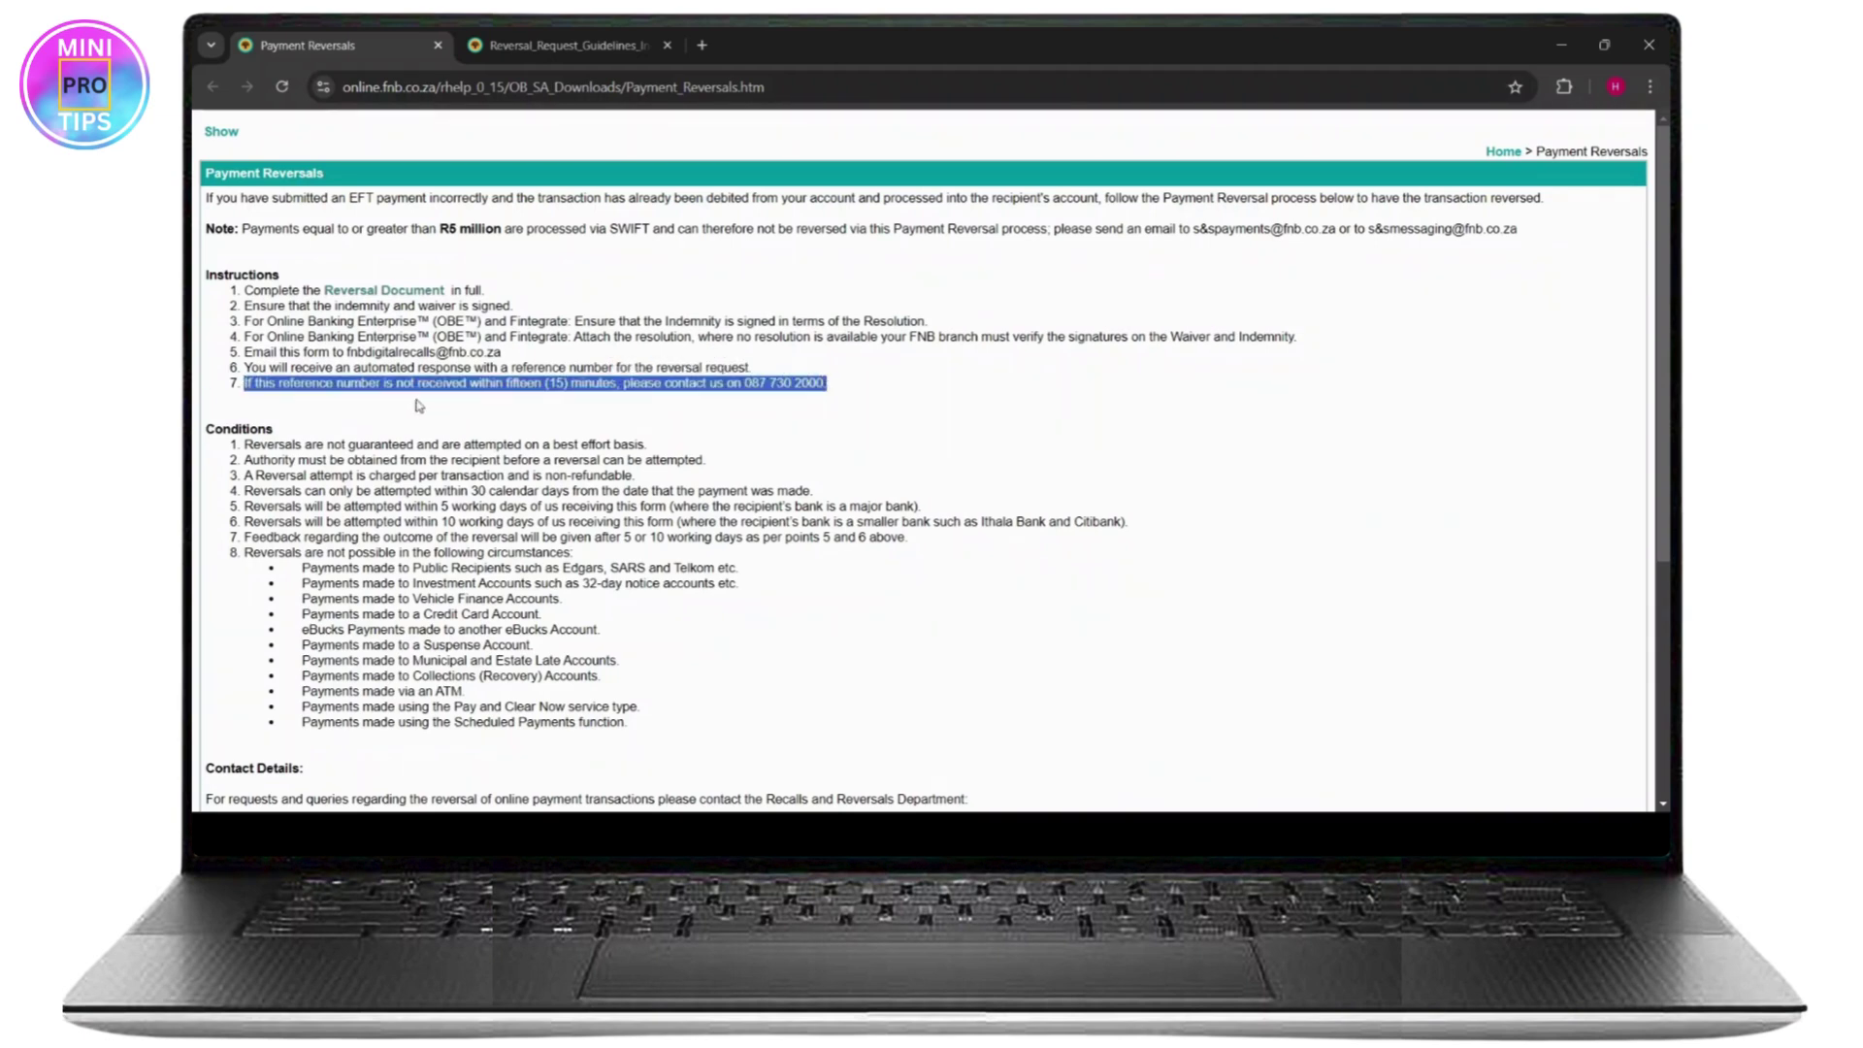
drag(807, 386, 243, 289)
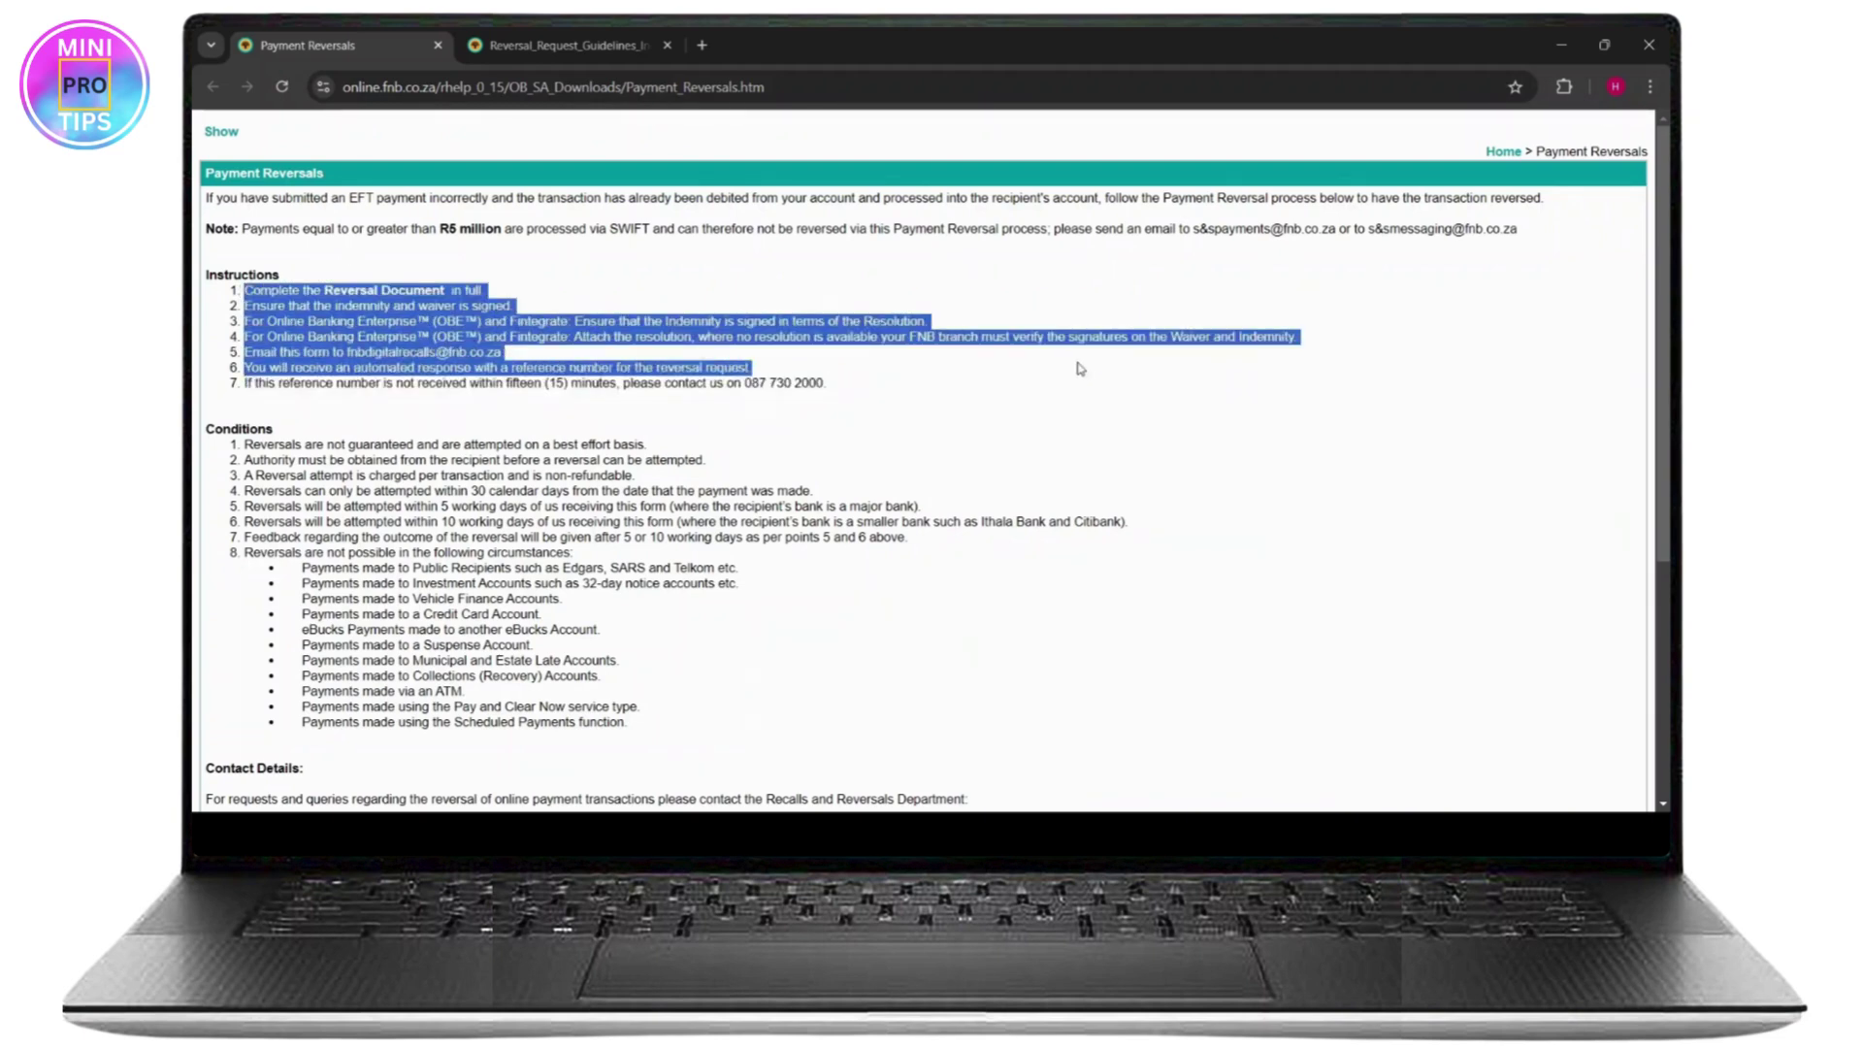
click(902, 399)
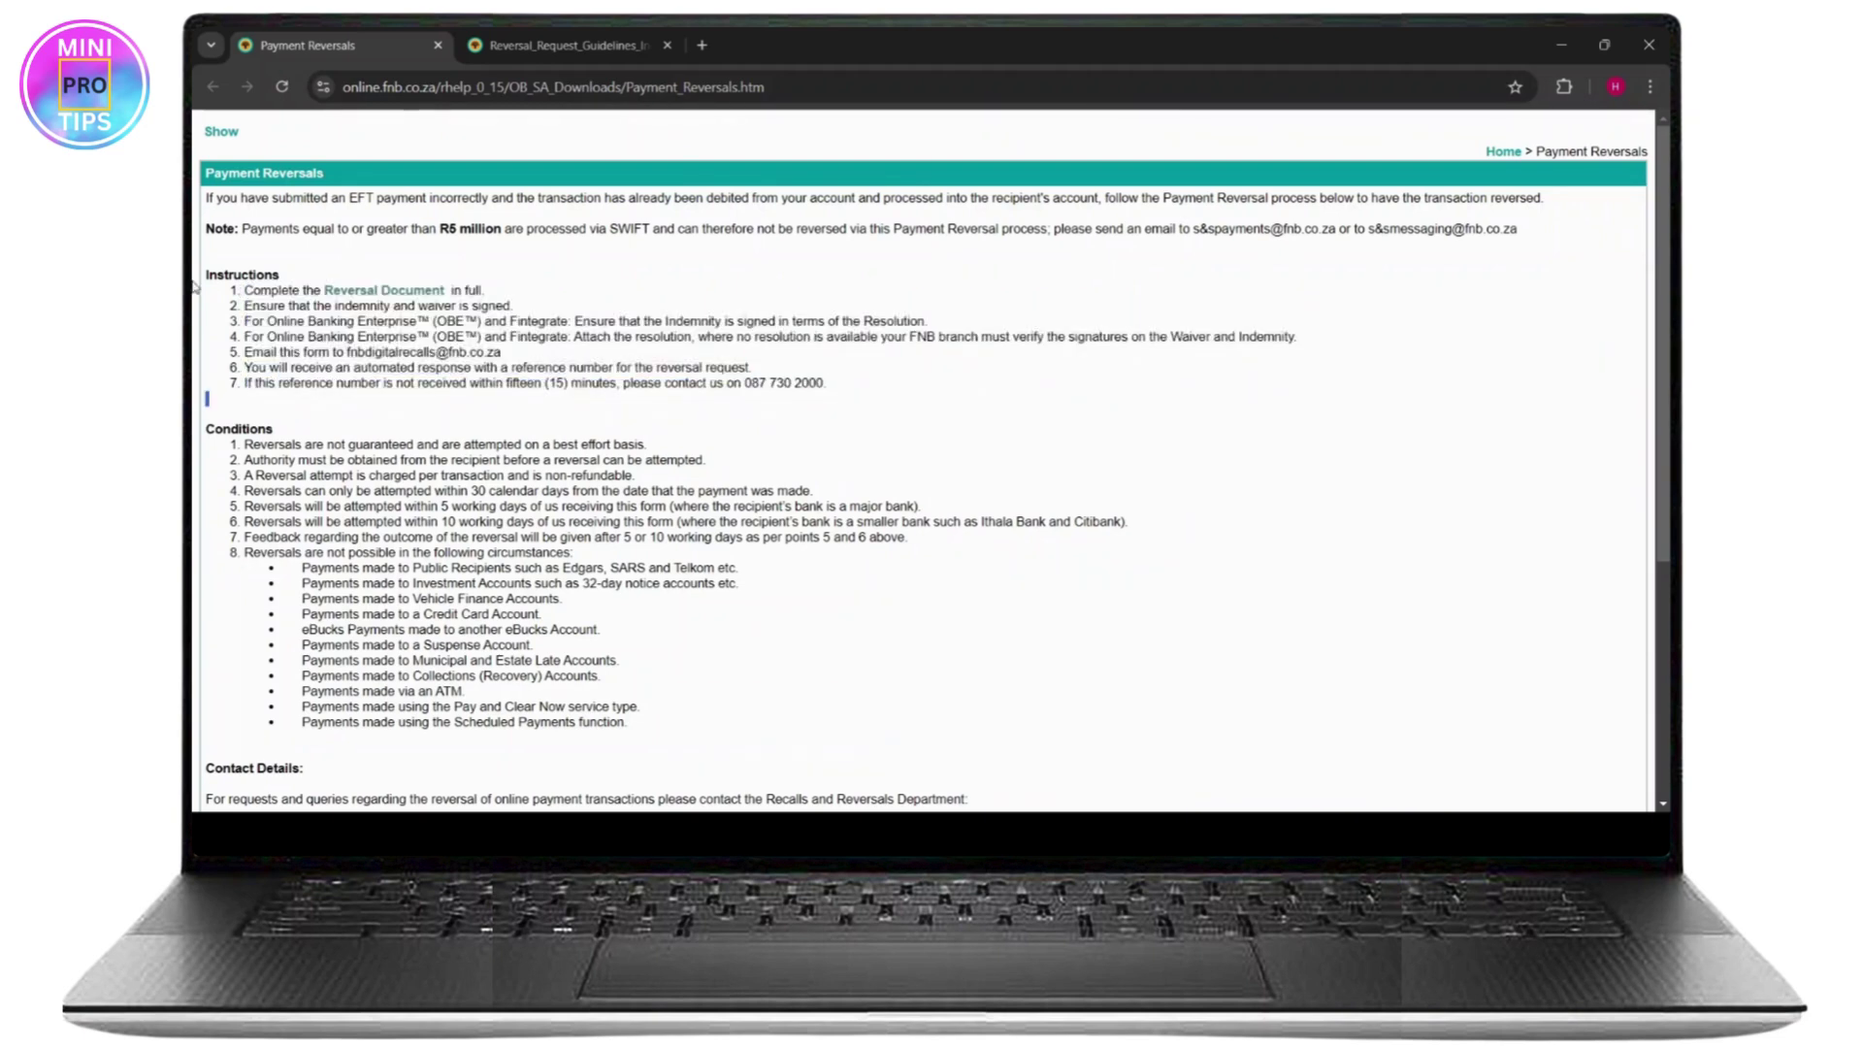
mouse_move(237, 292)
mouse_down()
mouse_move(242, 277)
mouse_move(974, 398)
mouse_move(912, 415)
mouse_up()
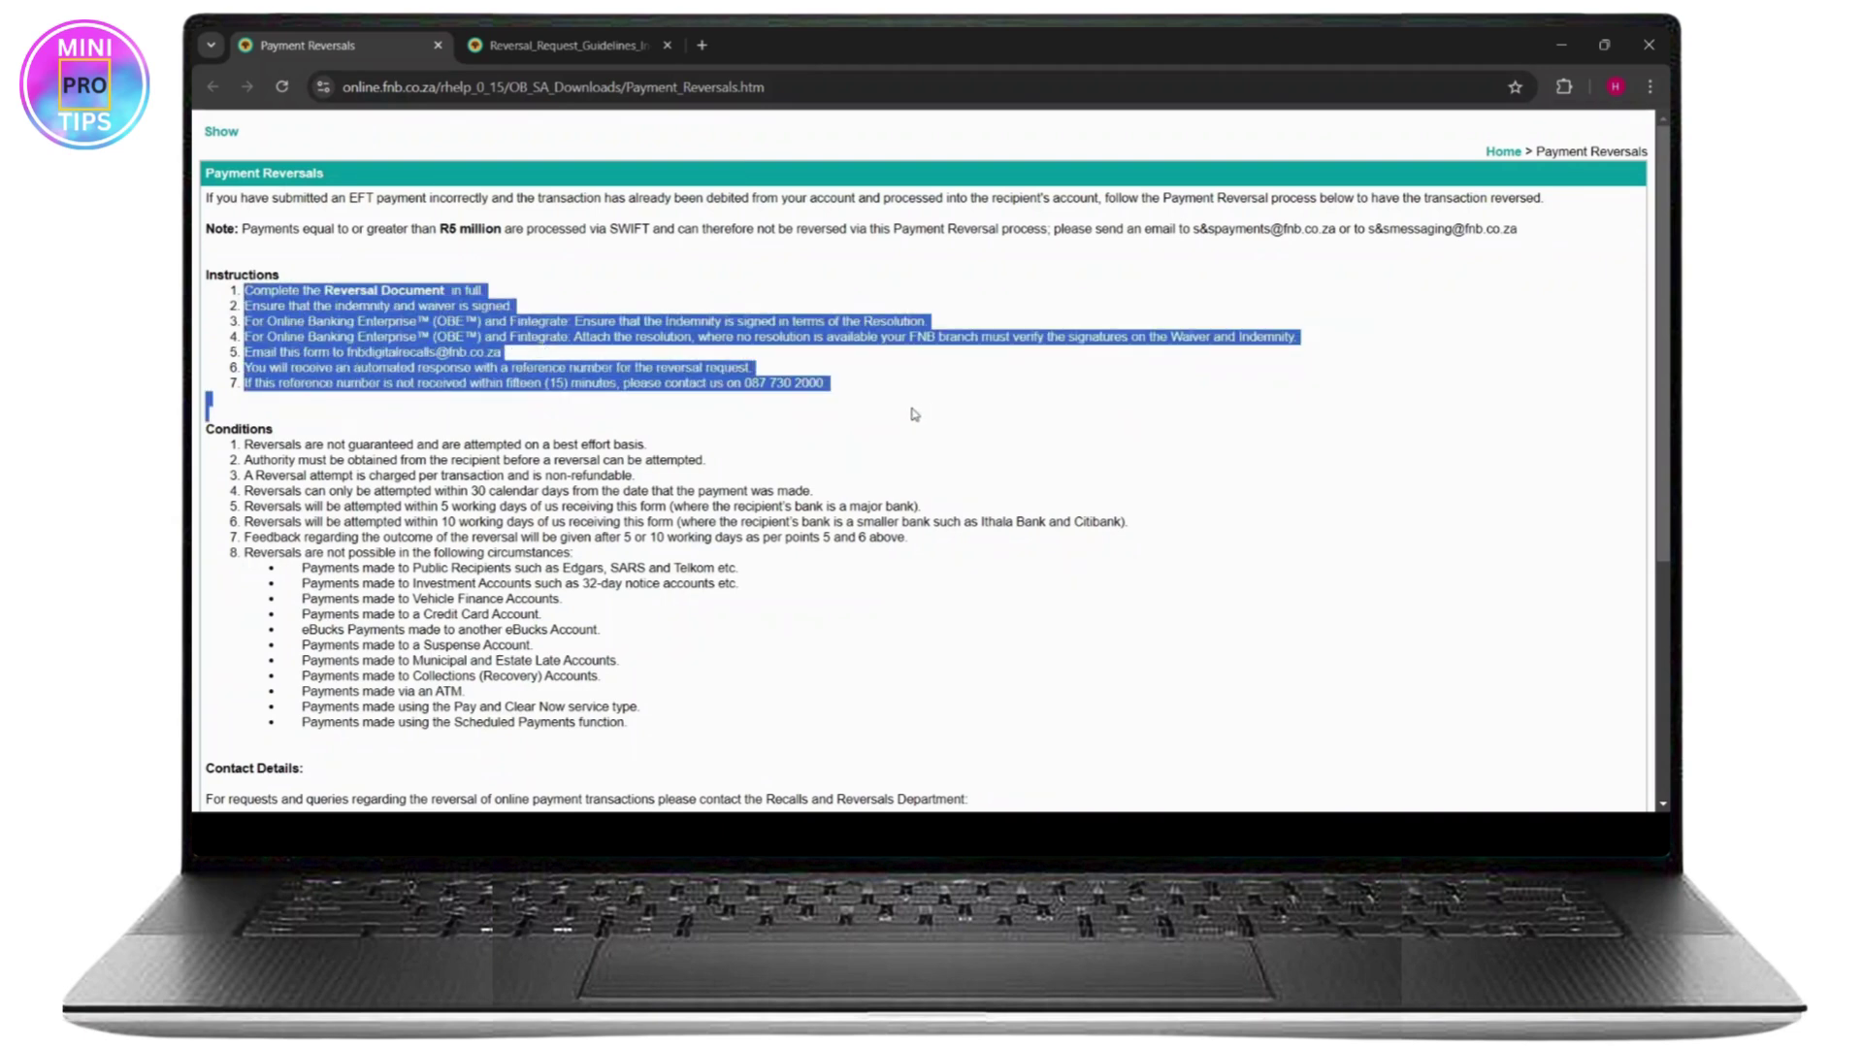
key(alt+Tab)
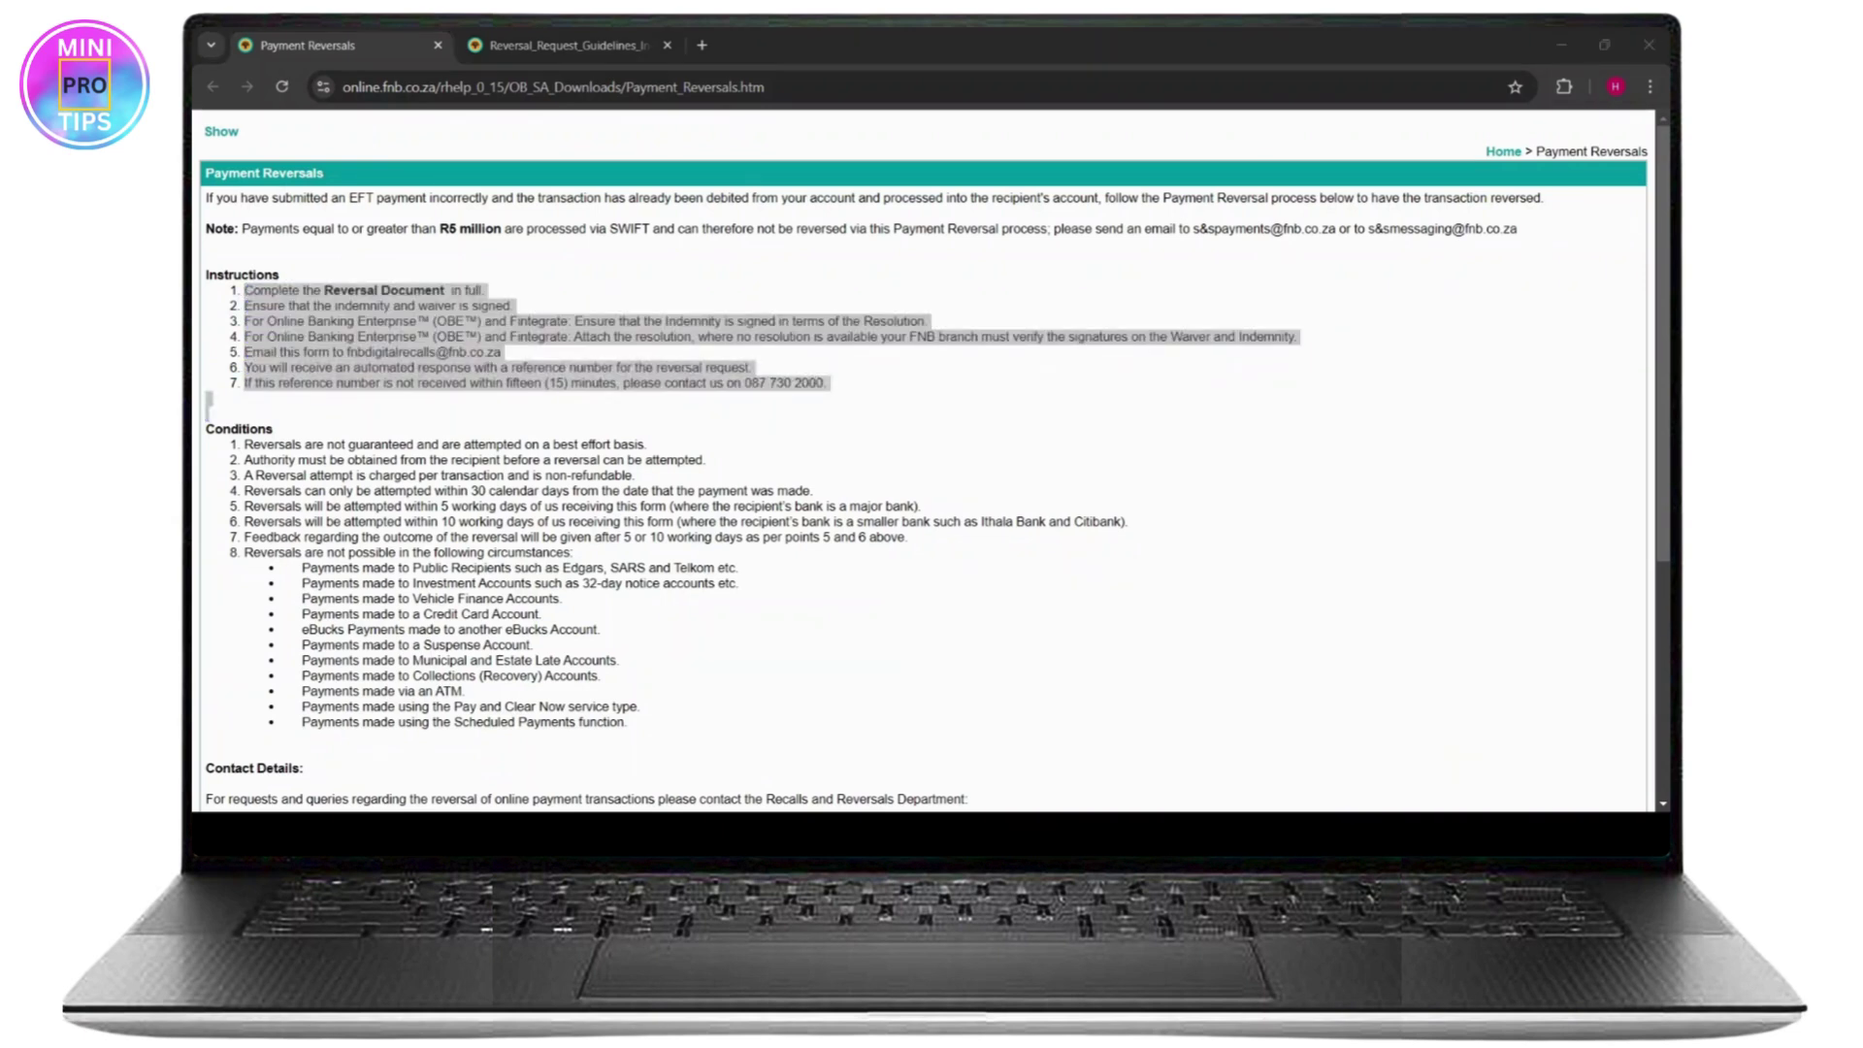